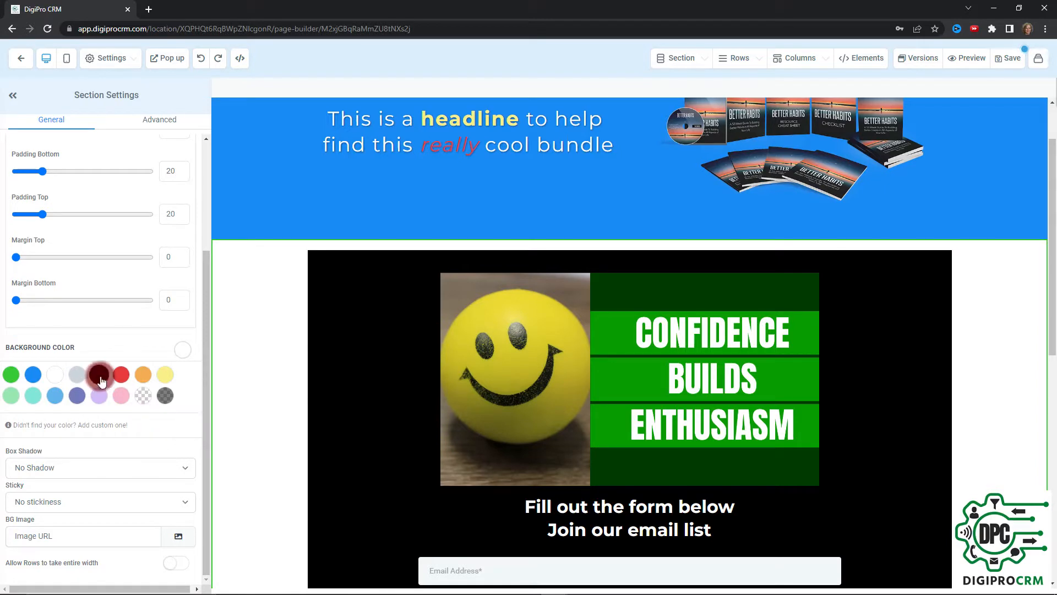
Try red, then settle on black for the signup section's background
{"action": "left_click", "coordinate": [121, 376]}
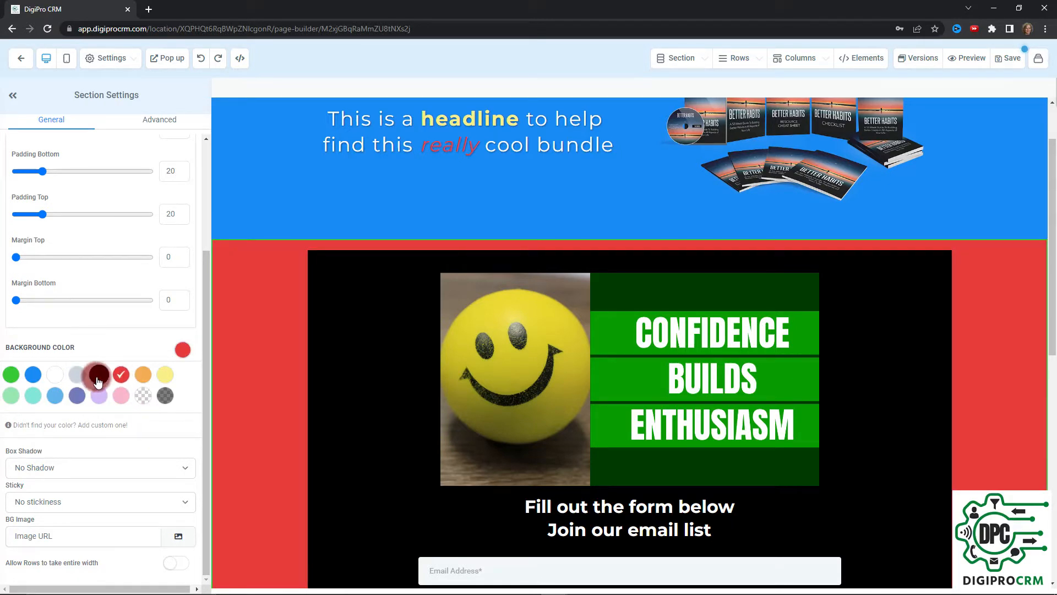
{"action": "left_click", "coordinate": [99, 375]}
{"action": "left_click", "coordinate": [379, 330]}
{"action": "left_click", "coordinate": [300, 288]}
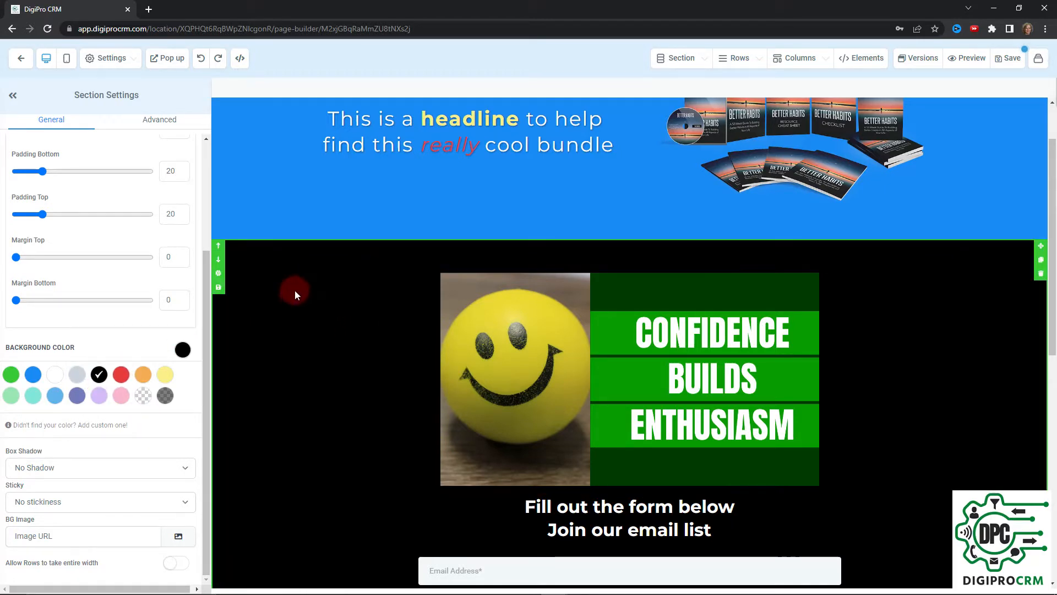
{"action": "left_click", "coordinate": [376, 335]}
{"action": "left_click", "coordinate": [283, 326]}
Reselect the black signup section and review its settings, including 20 top and bottom padding
{"action": "left_click", "coordinate": [552, 273]}
{"action": "left_click", "coordinate": [1009, 278]}
{"action": "scroll", "coordinate": [1006, 323], "scroll_direction": "down", "scroll_amount": 5}
{"action": "scroll", "coordinate": [1006, 322], "scroll_direction": "down", "scroll_amount": 4}
{"action": "scroll", "coordinate": [1006, 323], "scroll_direction": "up", "scroll_amount": 9}
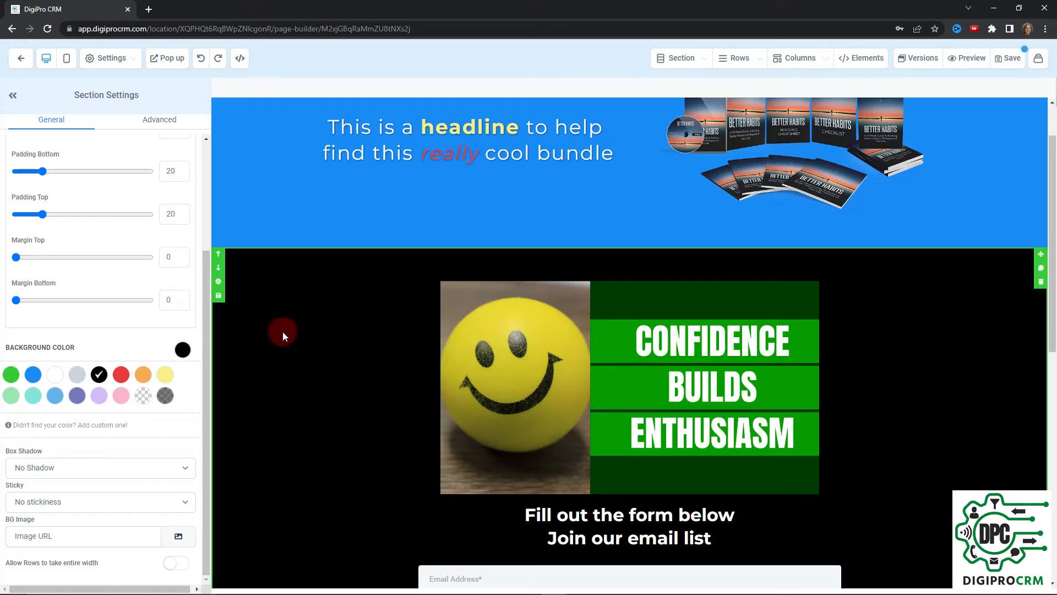
{"action": "scroll", "coordinate": [525, 299], "scroll_direction": "up", "scroll_amount": 1}
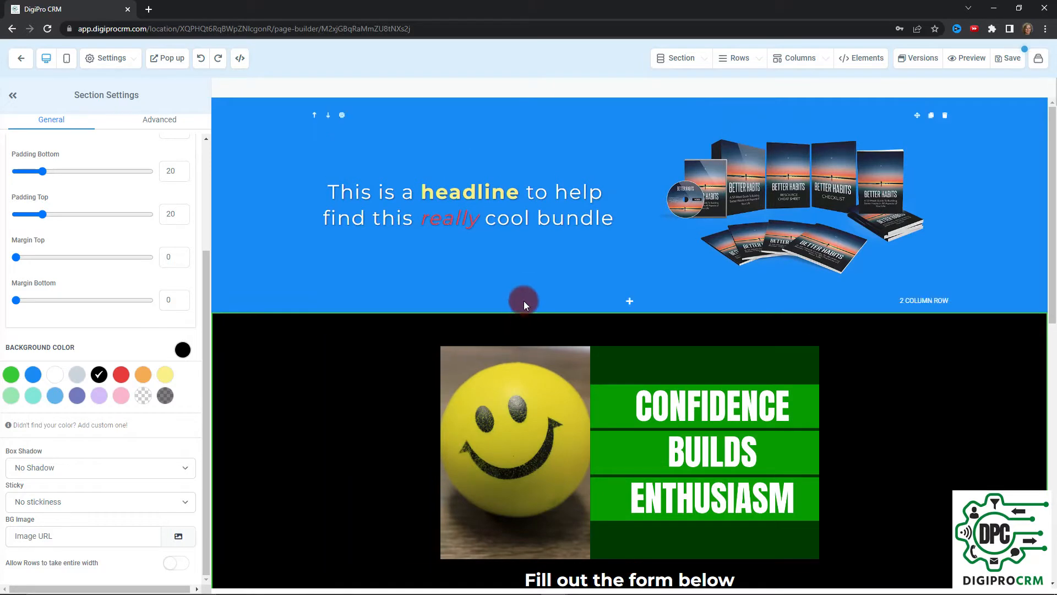
Change the headline section's background from blue to black
{"action": "left_click", "coordinate": [279, 147]}
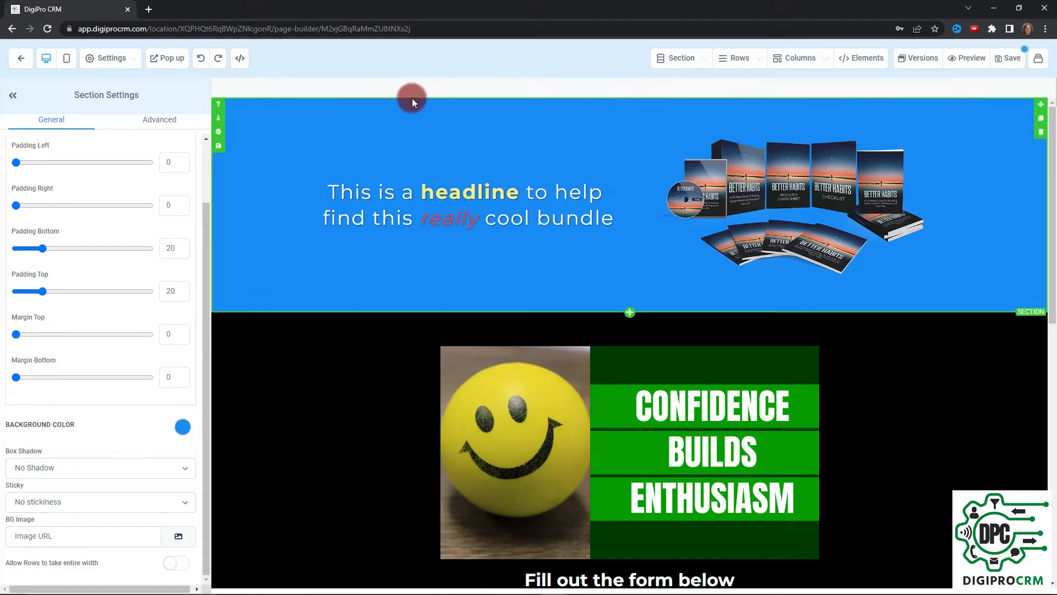
{"action": "left_click", "coordinate": [219, 133]}
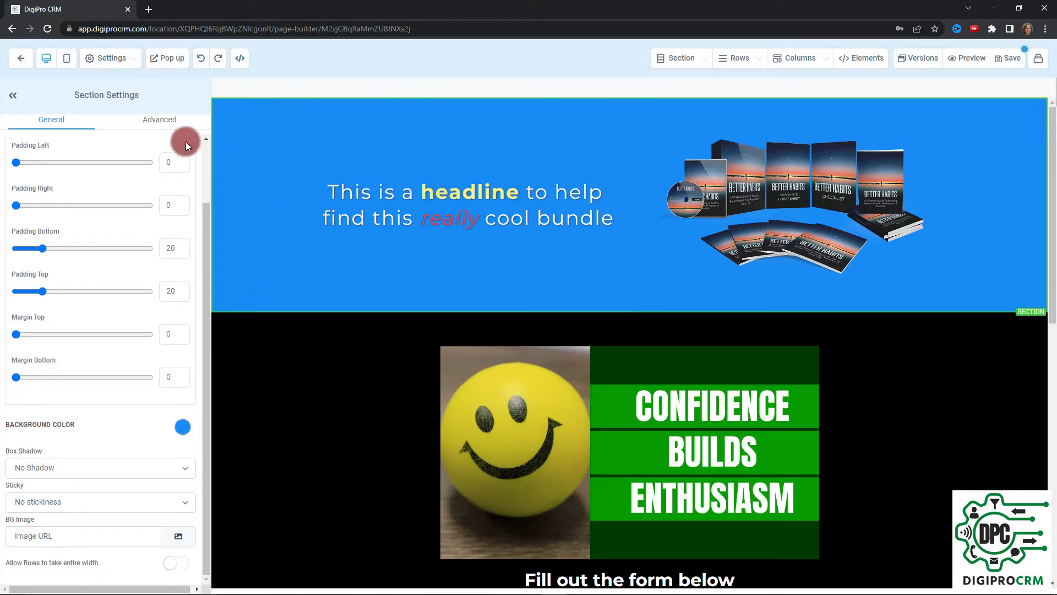
{"action": "left_click", "coordinate": [183, 425]}
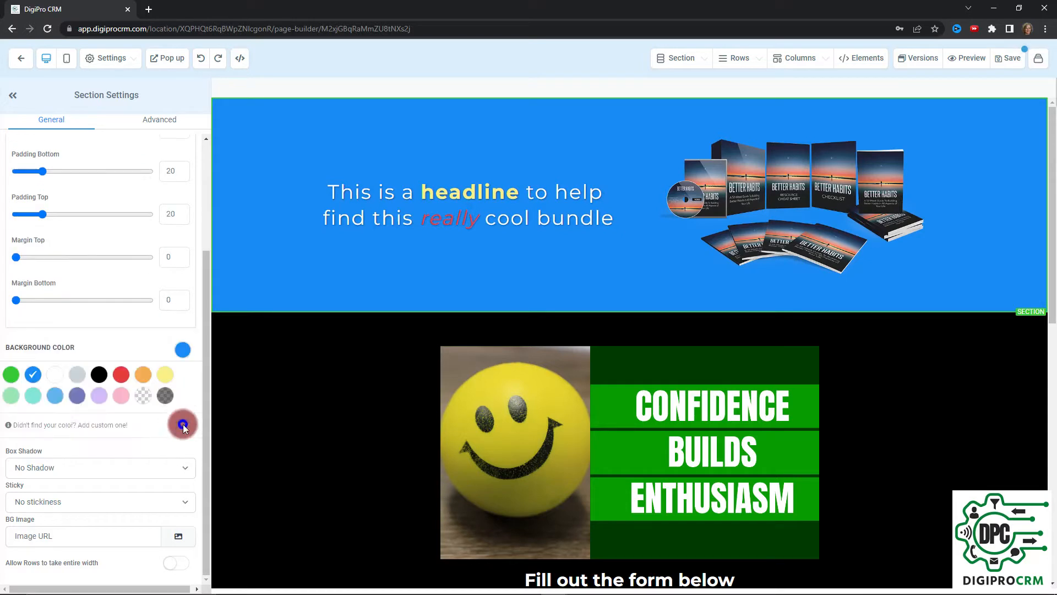
{"action": "left_click", "coordinate": [96, 375]}
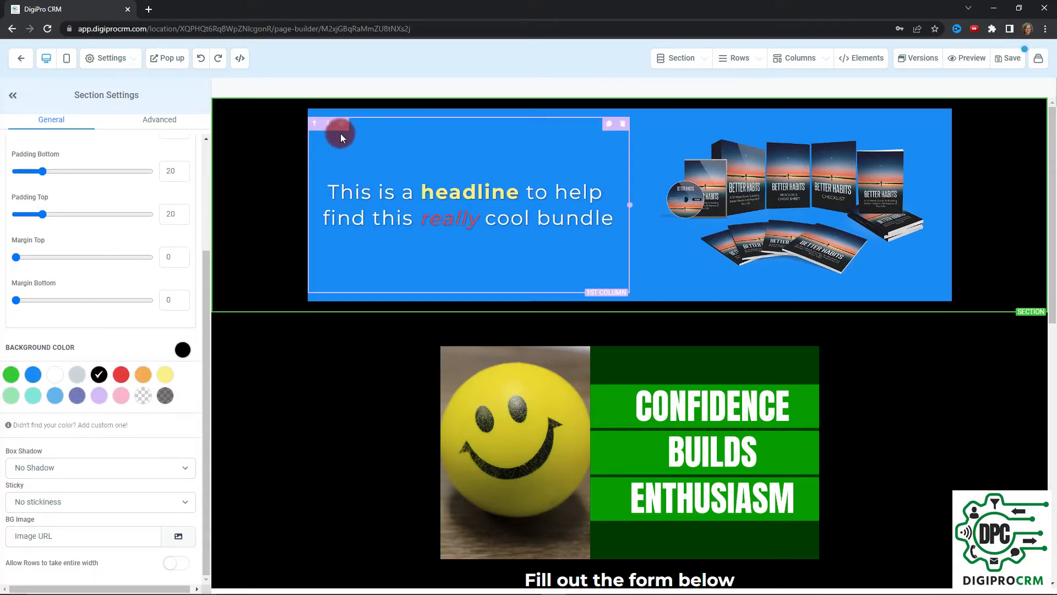
Make the headline's two-column row background black as well
{"action": "left_click", "coordinate": [397, 113]}
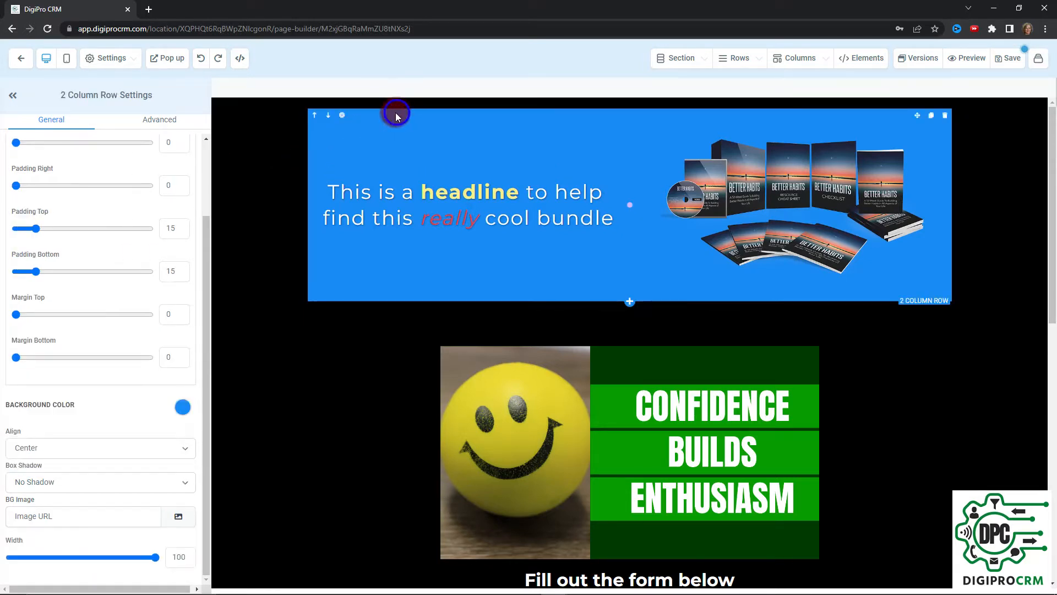
{"action": "left_click", "coordinate": [341, 116]}
{"action": "left_click", "coordinate": [183, 408]}
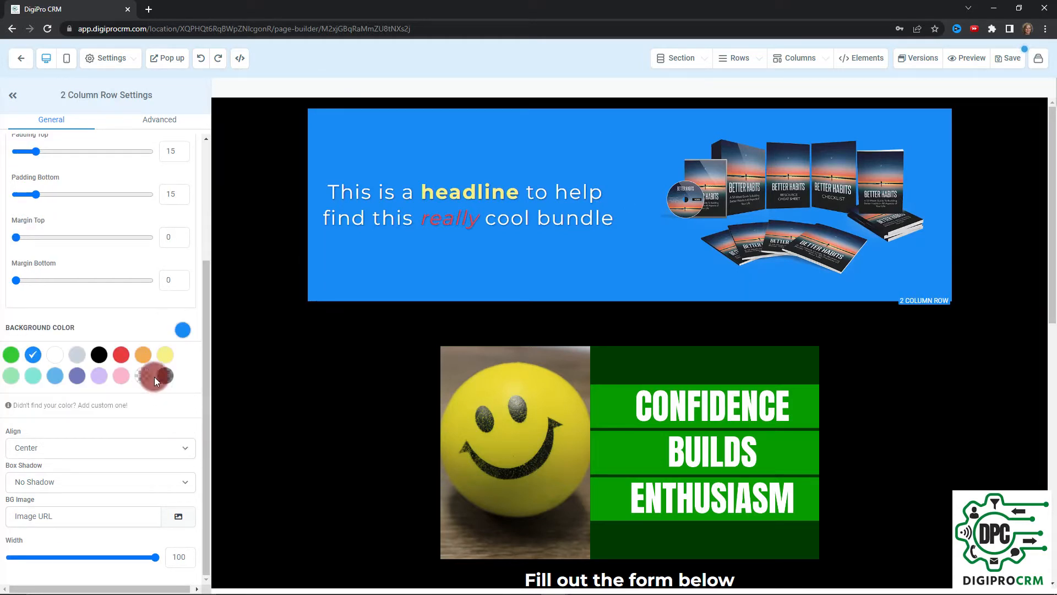
{"action": "left_click", "coordinate": [99, 355]}
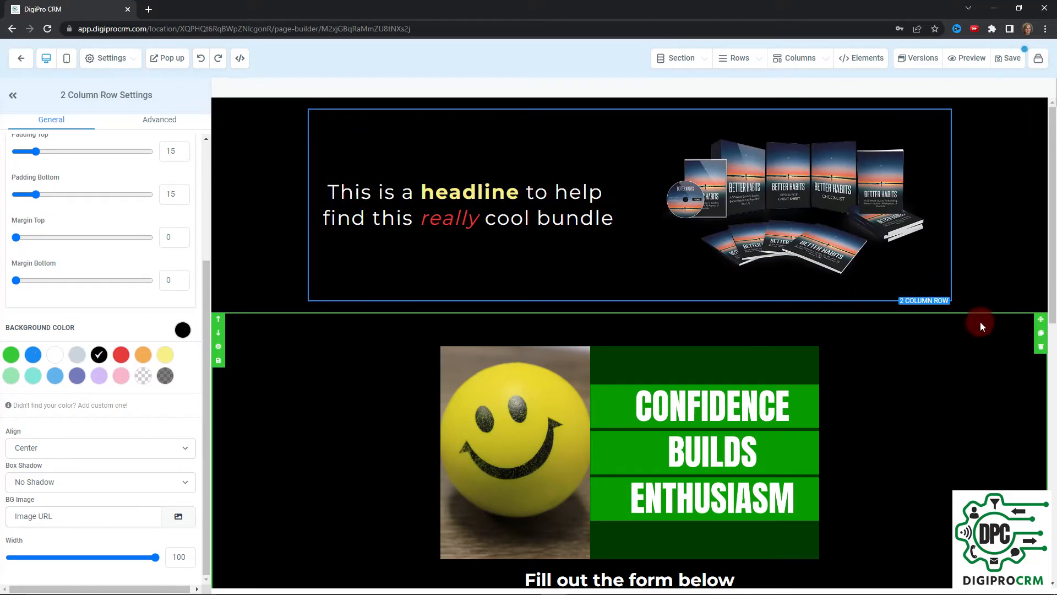
Turn the headline section's background back to blue
{"action": "left_click", "coordinate": [1004, 396]}
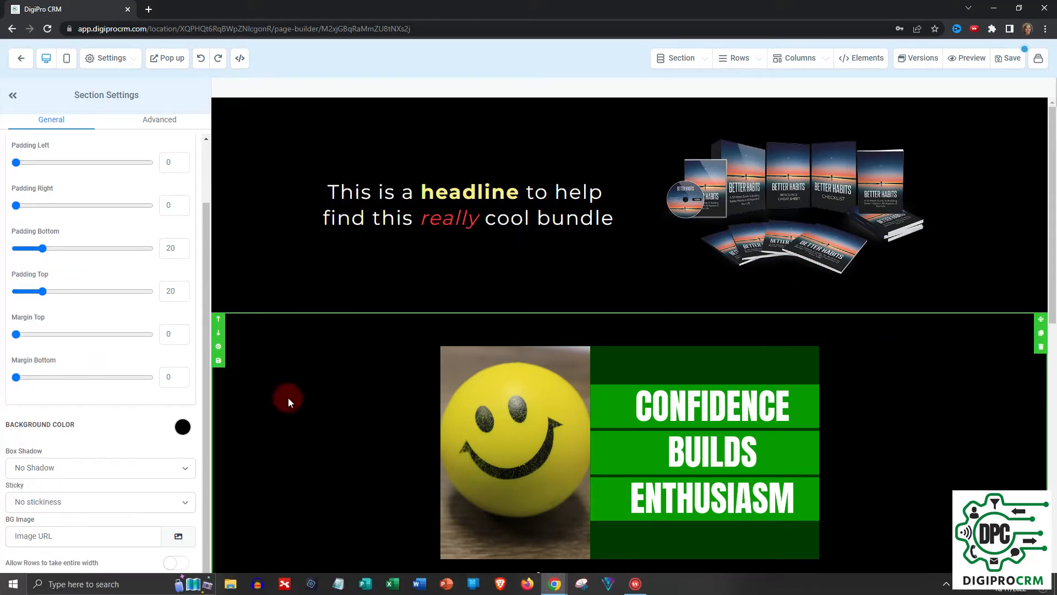
{"action": "scroll", "coordinate": [287, 397], "scroll_direction": "down", "scroll_amount": 7}
{"action": "scroll", "coordinate": [289, 380], "scroll_direction": "up", "scroll_amount": 7}
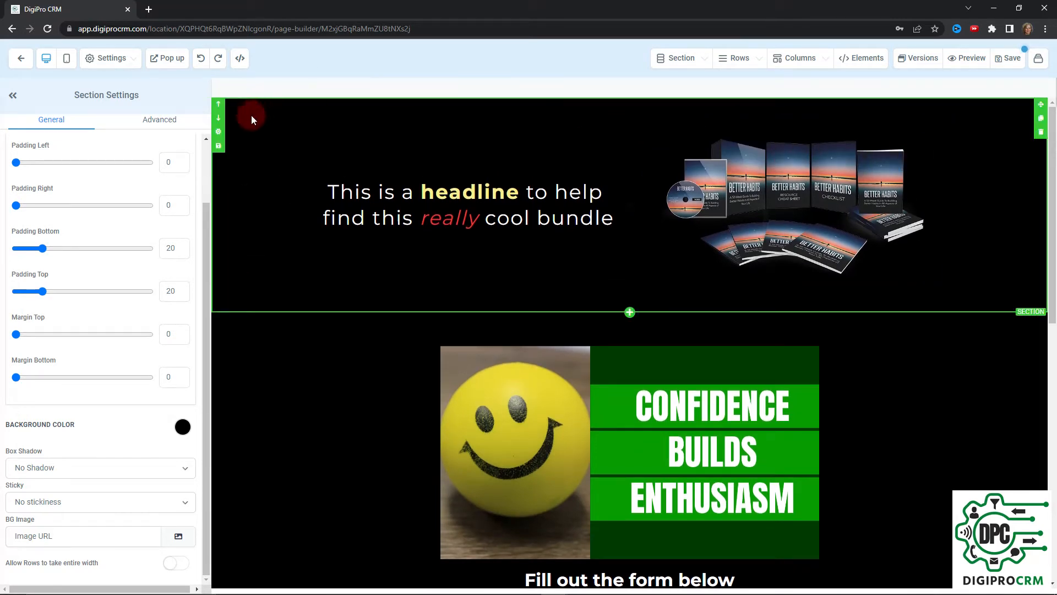
{"action": "left_click", "coordinate": [183, 427]}
{"action": "left_click", "coordinate": [32, 378]}
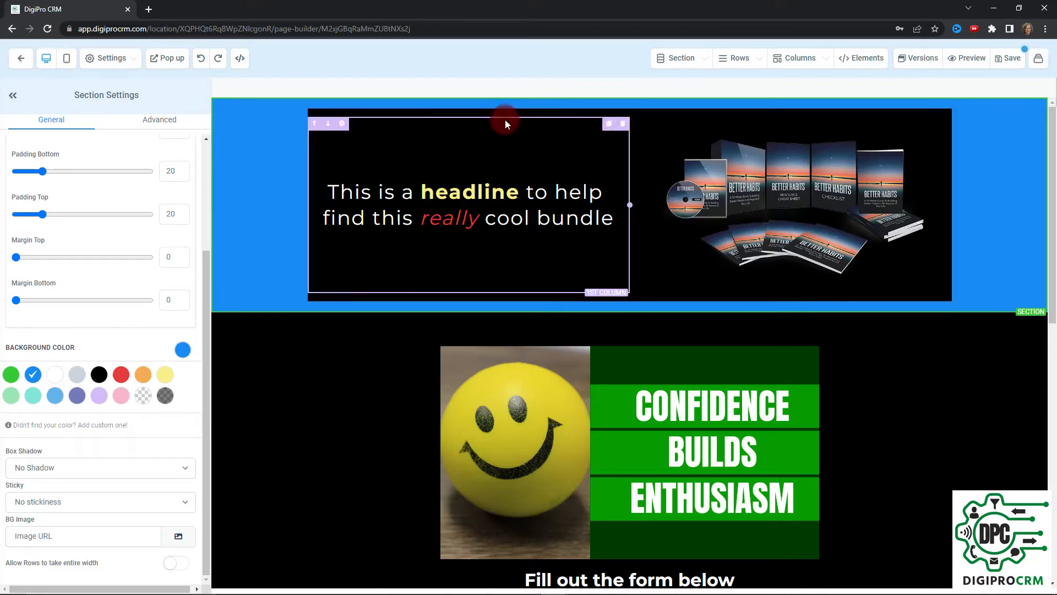
Make the two-column row's background transparent
{"action": "left_click", "coordinate": [342, 117]}
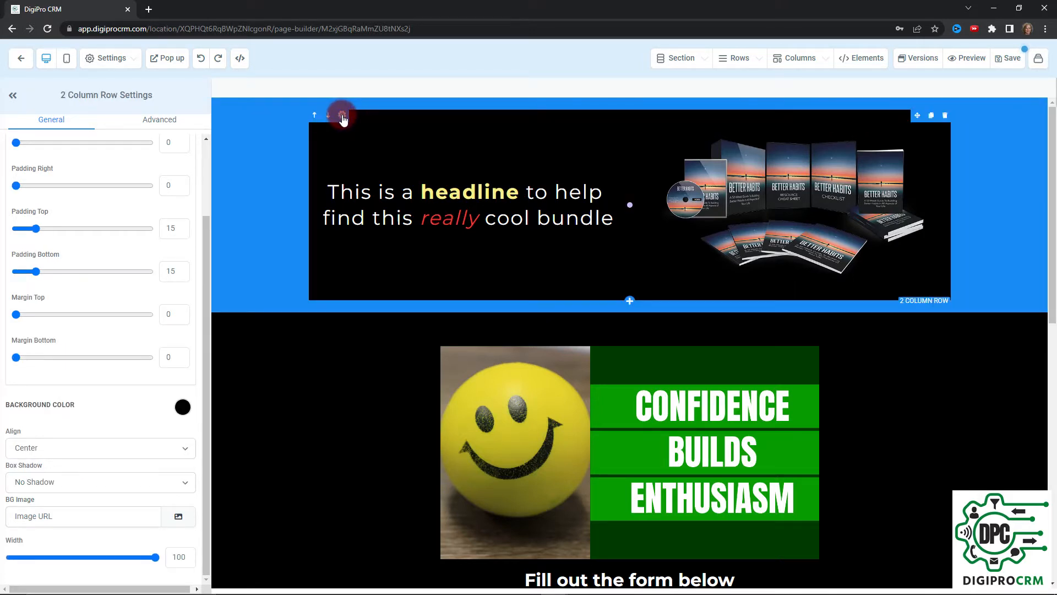
{"action": "left_click", "coordinate": [184, 408]}
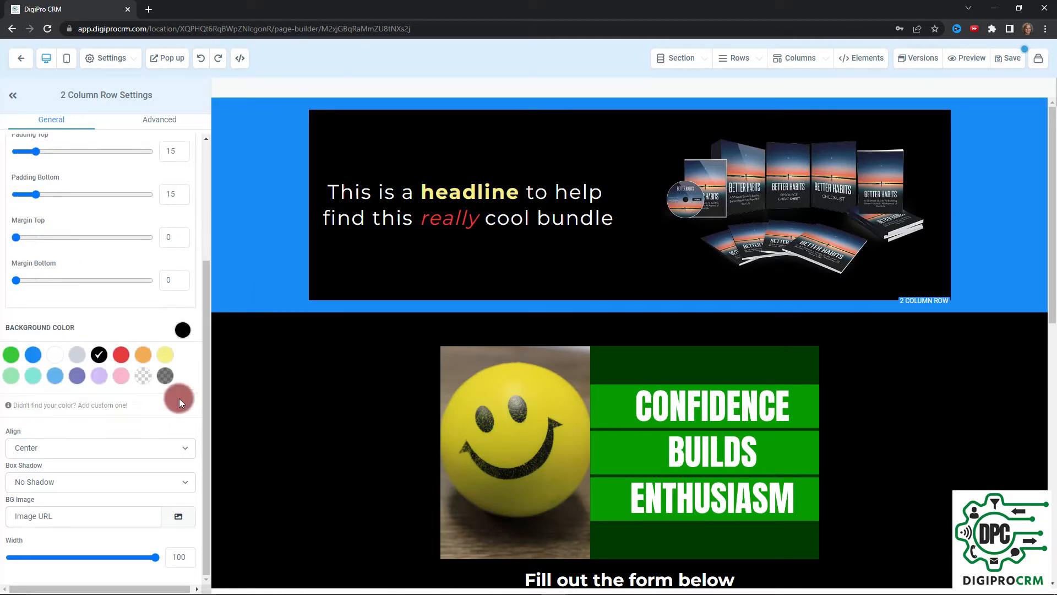
{"action": "left_click", "coordinate": [142, 379]}
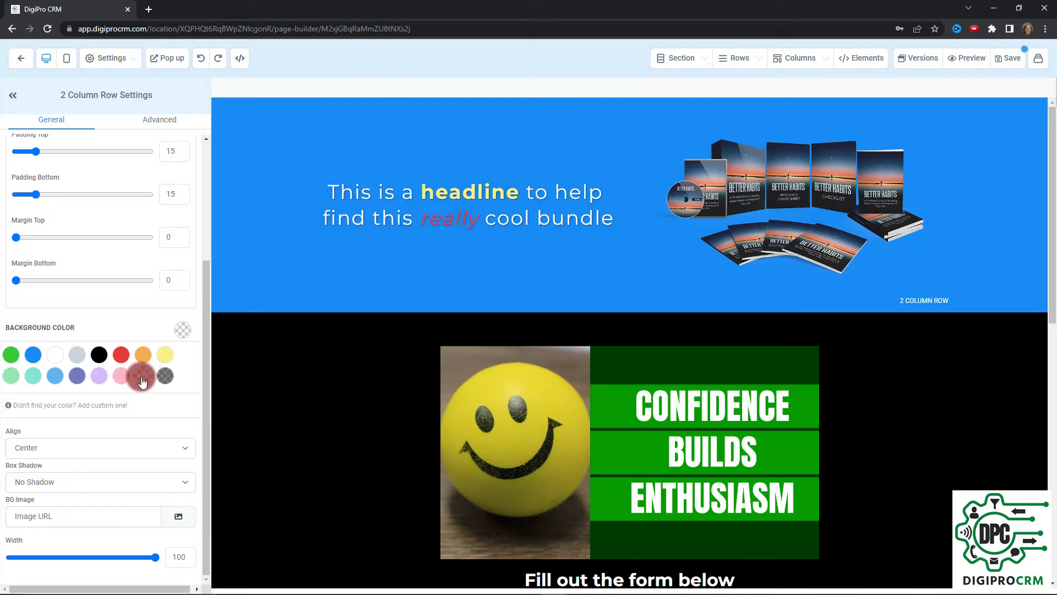
{"action": "left_click", "coordinate": [382, 194]}
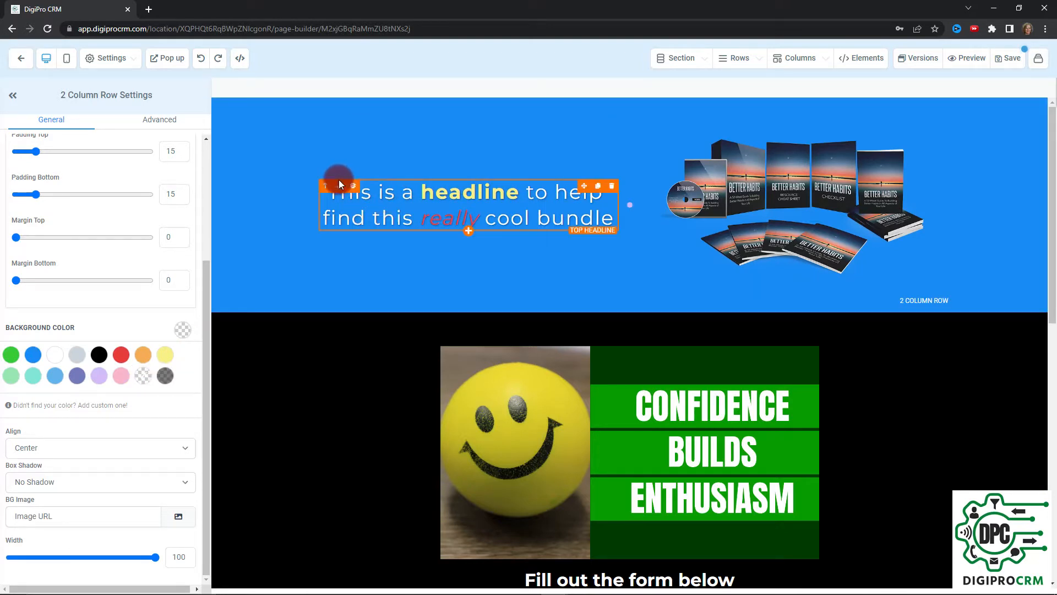
Give the top headline a dark grey translucent background in its settings
{"action": "left_click", "coordinate": [354, 187]}
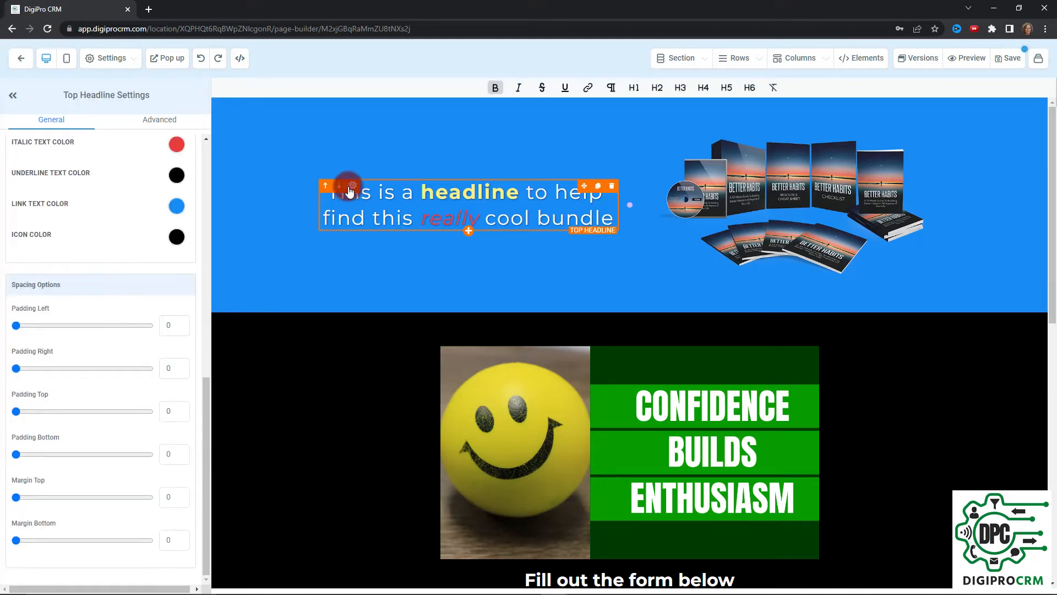
{"action": "left_click", "coordinate": [252, 210]}
{"action": "scroll", "coordinate": [143, 269], "scroll_direction": "up", "scroll_amount": 5}
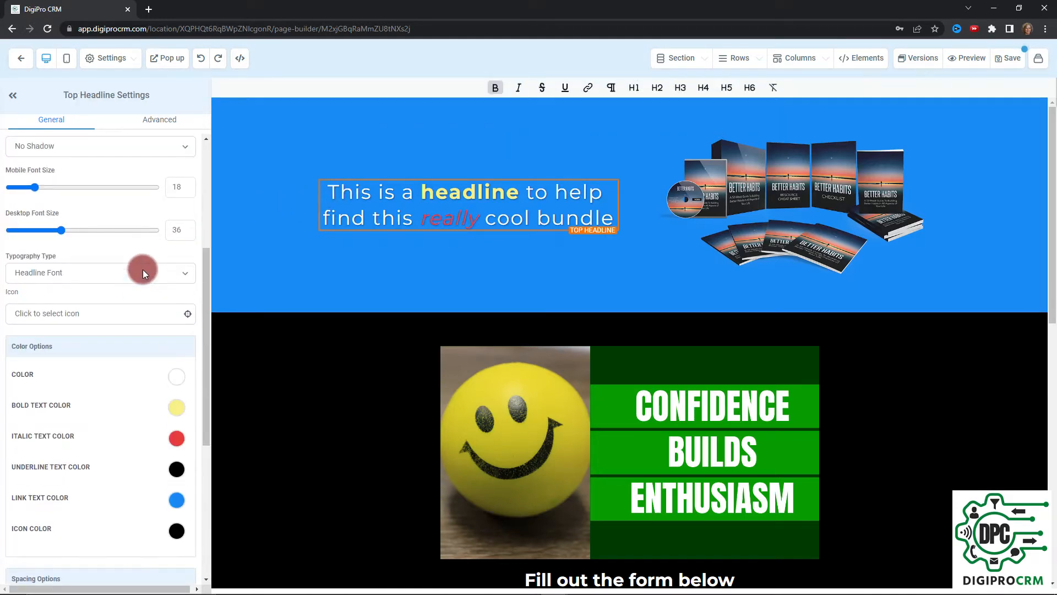
{"action": "scroll", "coordinate": [143, 269], "scroll_direction": "down", "scroll_amount": 5}
{"action": "scroll", "coordinate": [143, 273], "scroll_direction": "up", "scroll_amount": 6}
{"action": "scroll", "coordinate": [144, 273], "scroll_direction": "up", "scroll_amount": 4}
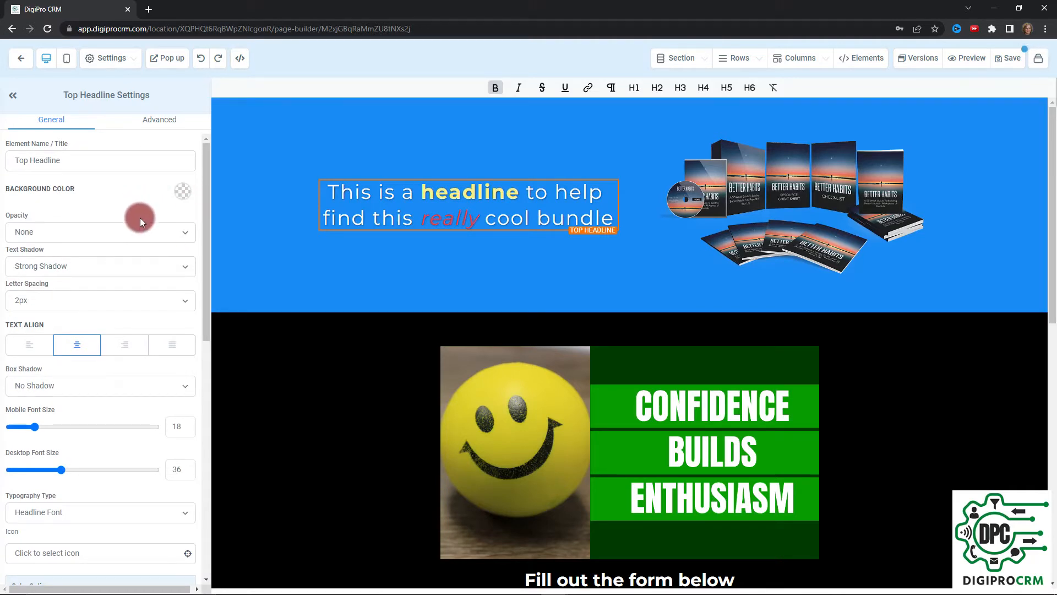
{"action": "left_click", "coordinate": [183, 191]}
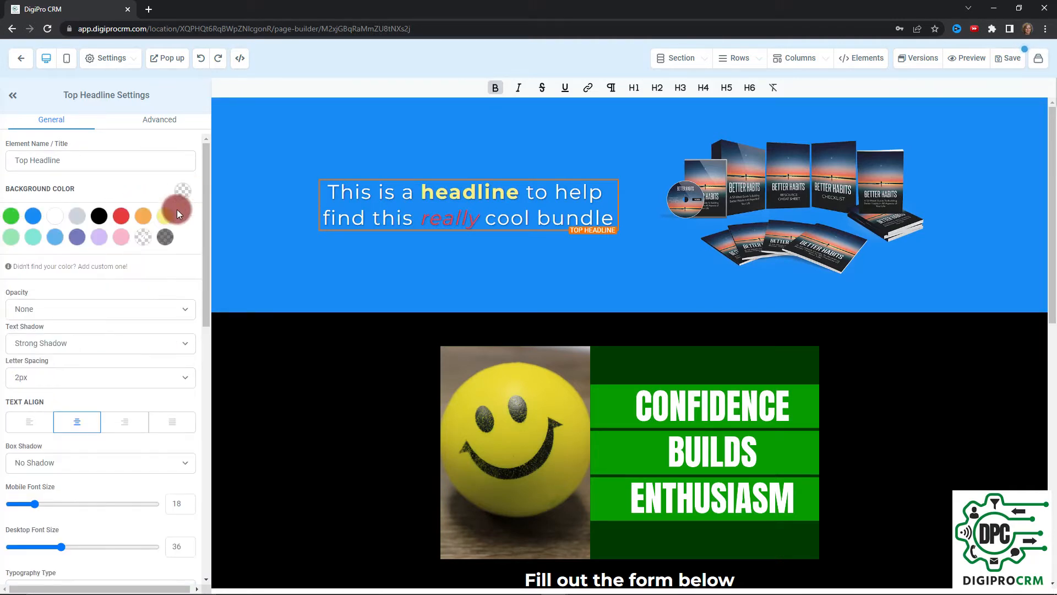
{"action": "left_click", "coordinate": [167, 238]}
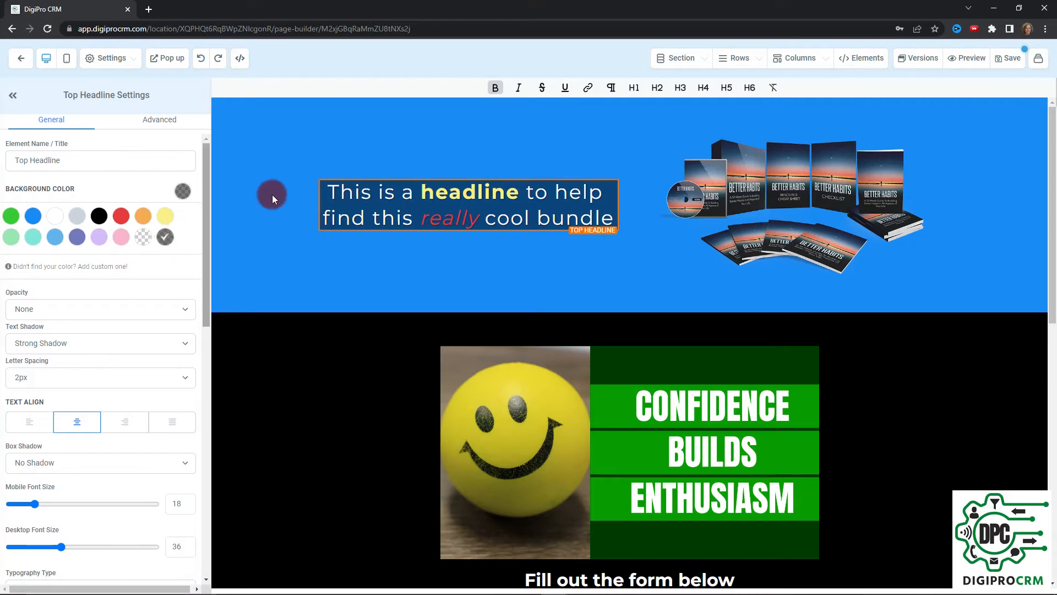
{"action": "left_click", "coordinate": [363, 148]}
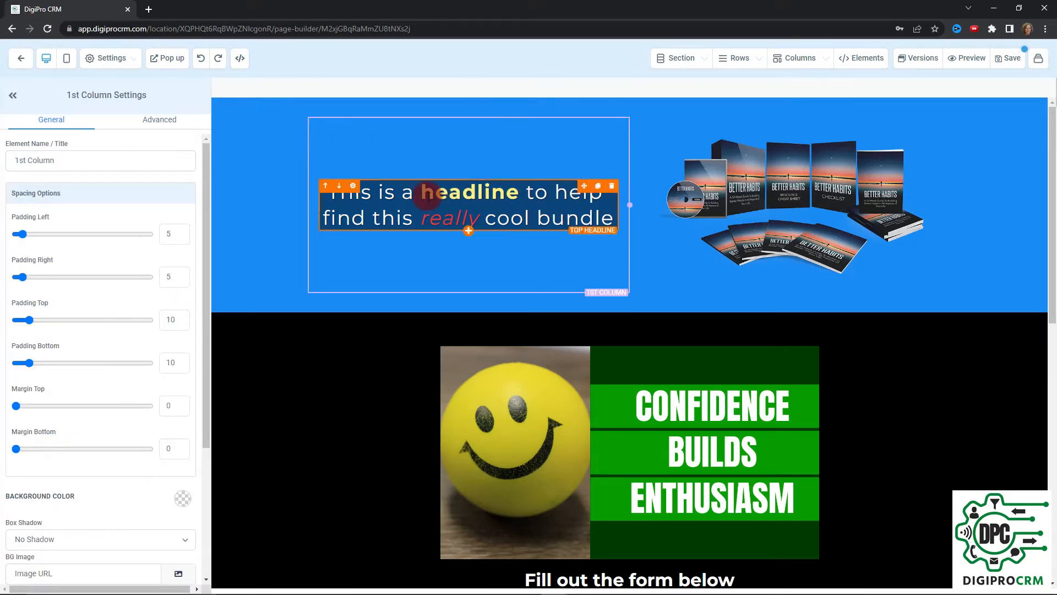
Switch the headline section's background to red, keeping the dark headline box
{"action": "left_click", "coordinate": [236, 161]}
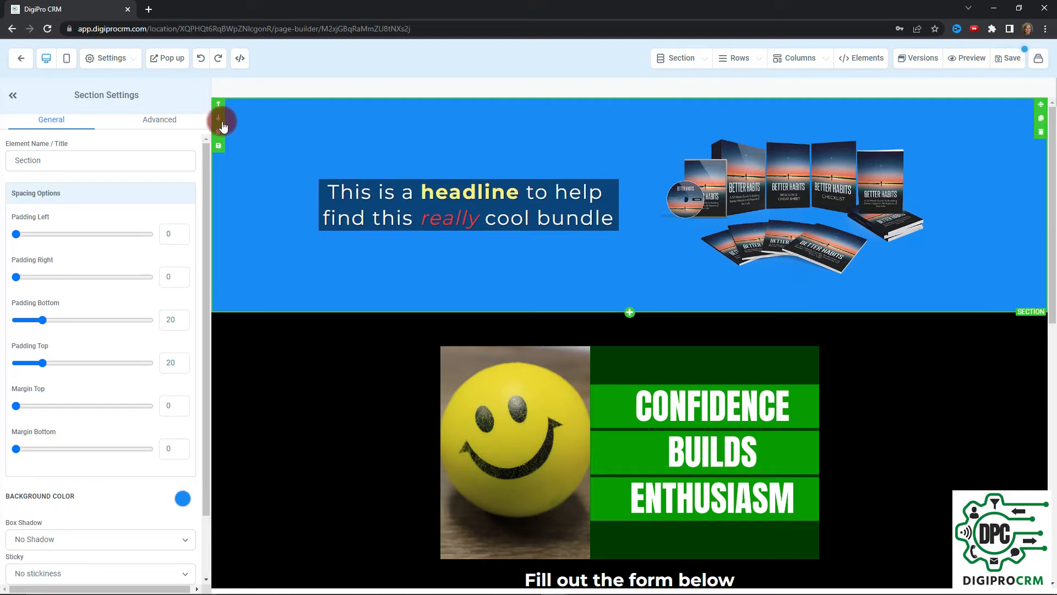
{"action": "left_click", "coordinate": [187, 506]}
{"action": "left_click", "coordinate": [121, 523]}
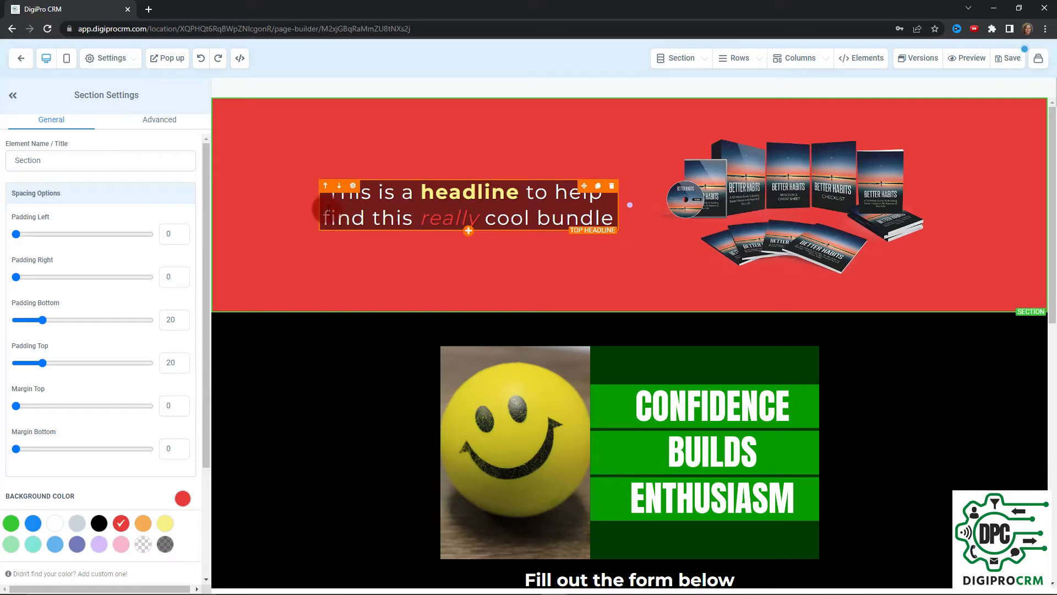
{"action": "left_click", "coordinate": [351, 191]}
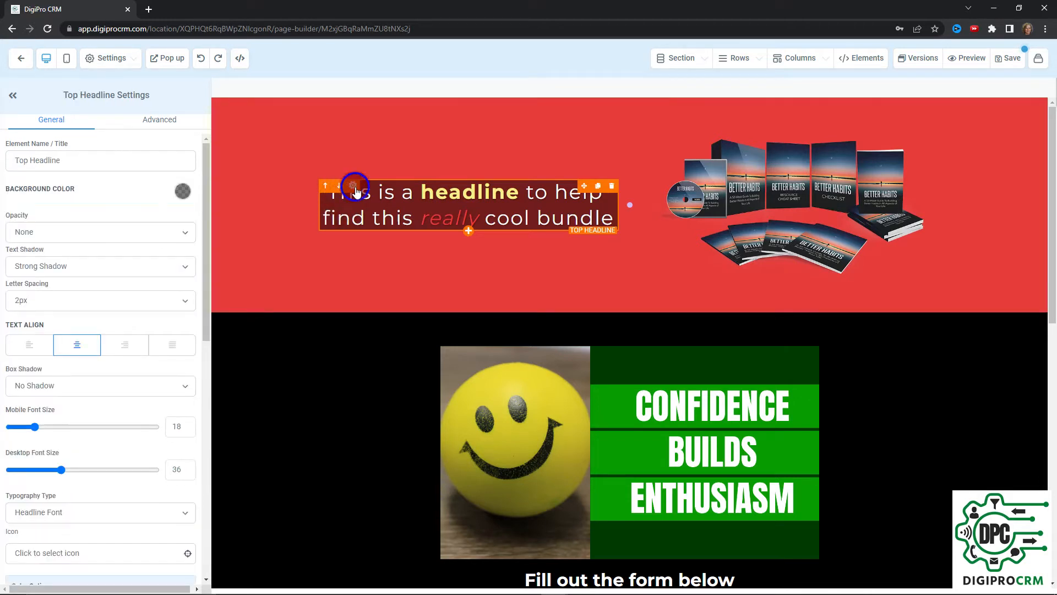
Open the headline background palette and its custom colour form ('My Custom Color 2', #000000)
{"action": "left_click", "coordinate": [189, 192]}
{"action": "left_click", "coordinate": [164, 237]}
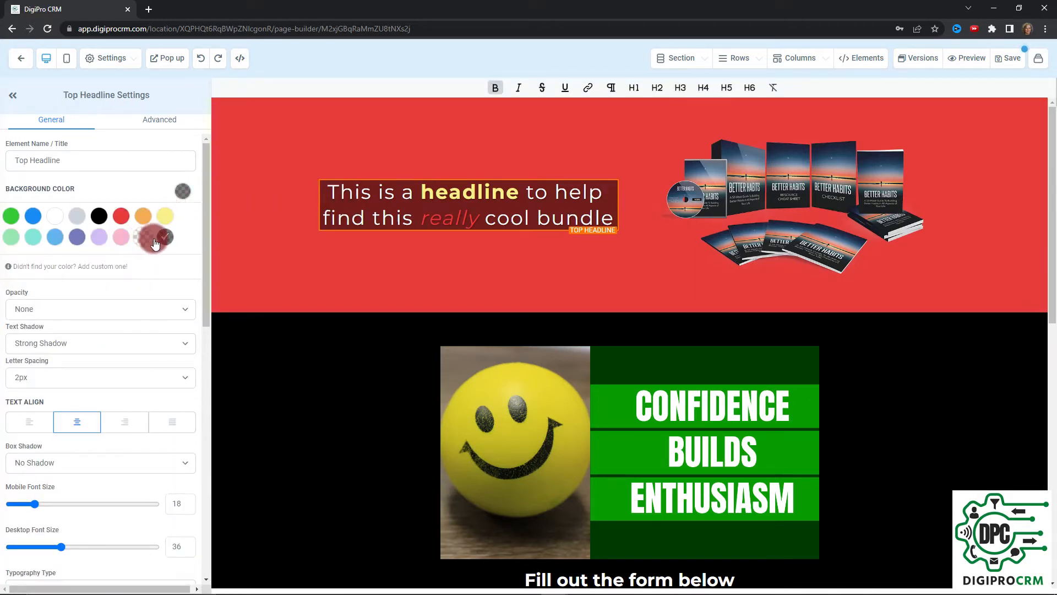
{"action": "left_click", "coordinate": [55, 220]}
Create custom colour 'White clear' (#FFFFFF, 0.62 opacity) and apply it to the headline
{"action": "left_click", "coordinate": [110, 267]}
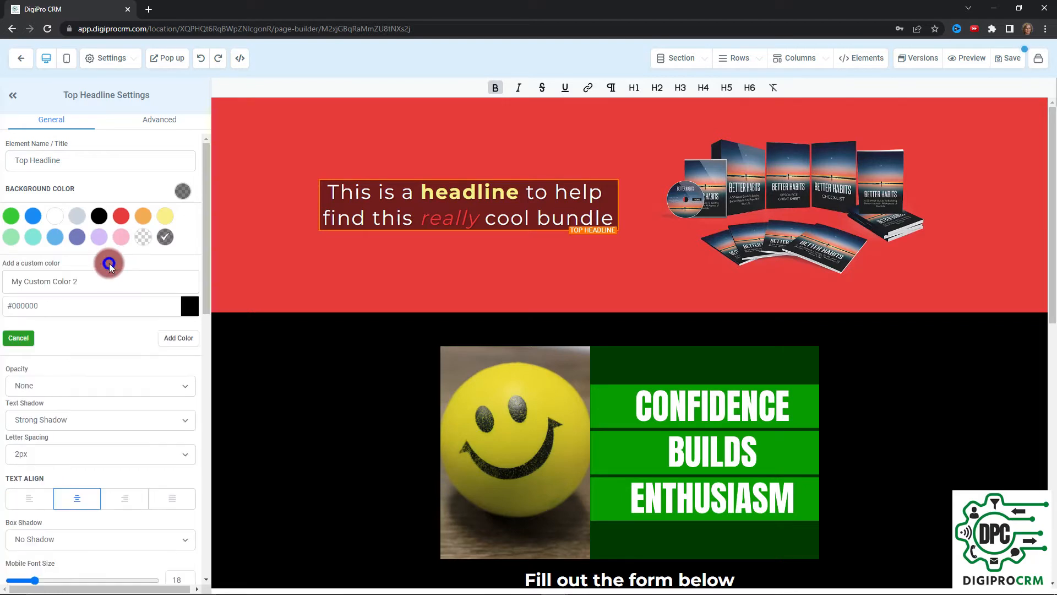
{"action": "left_click", "coordinate": [190, 310]}
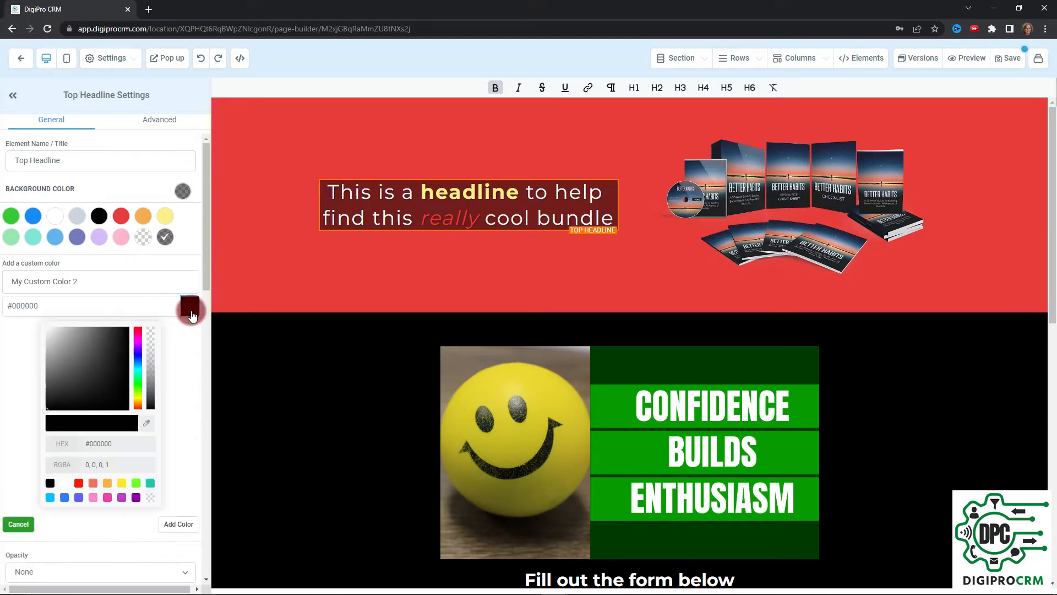
{"action": "left_click", "coordinate": [48, 379]}
{"action": "left_click_drag", "start_coordinate": [48, 378], "coordinate": [43, 320]}
{"action": "left_click", "coordinate": [153, 366]}
{"action": "left_click_drag", "start_coordinate": [155, 369], "coordinate": [158, 399]}
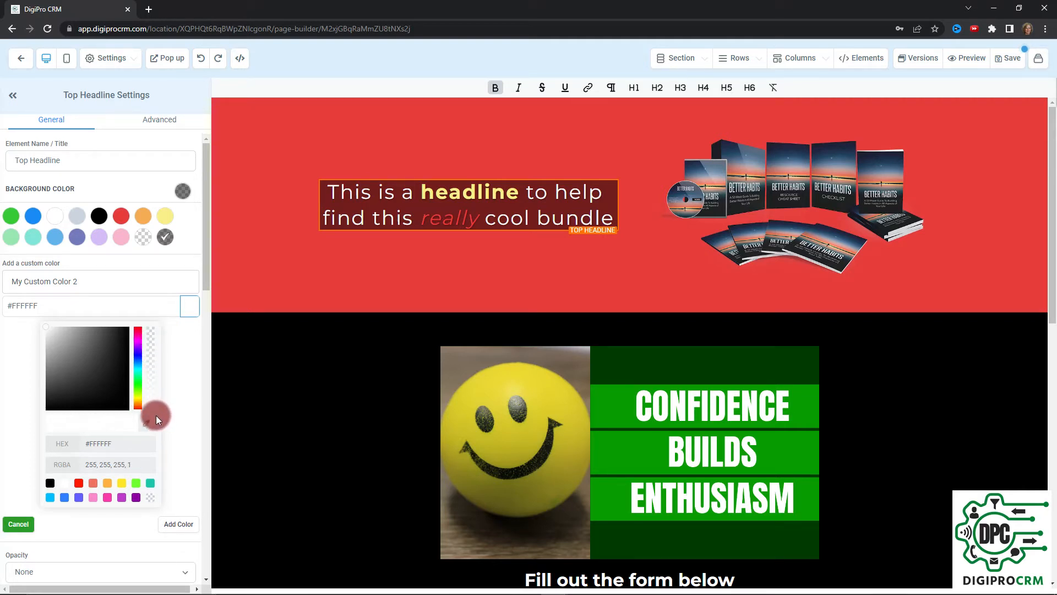
{"action": "left_click_drag", "start_coordinate": [156, 417], "coordinate": [151, 384]}
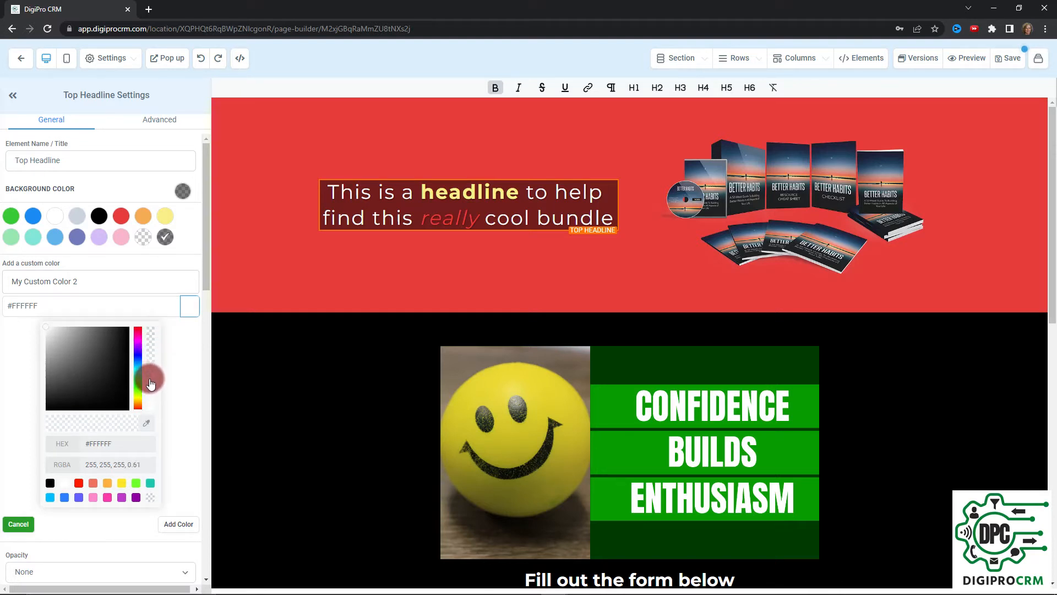
{"action": "left_click_drag", "start_coordinate": [76, 286], "coordinate": [6, 284]}
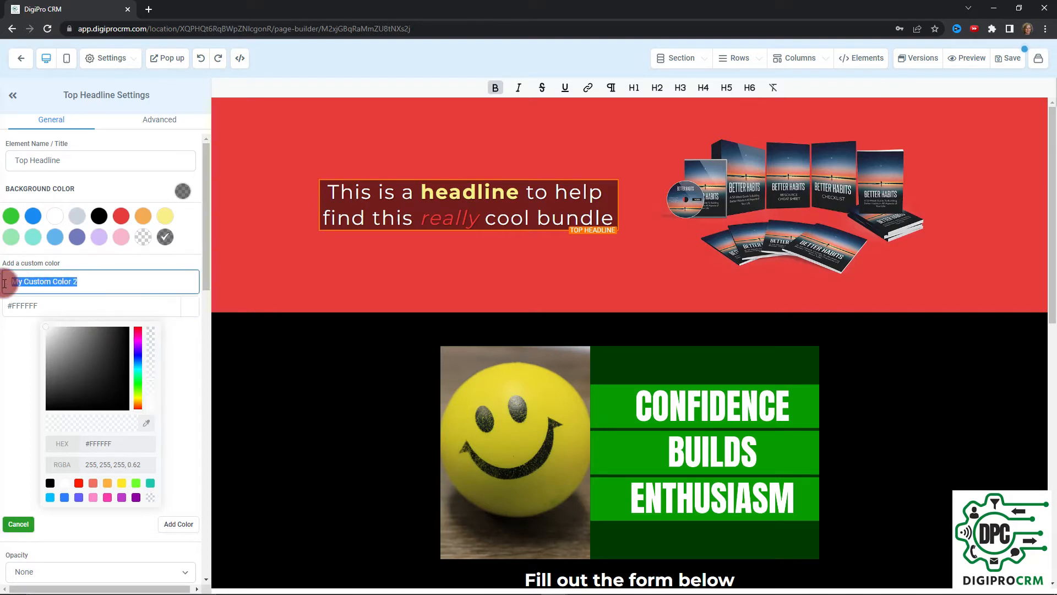
{"action": "type", "text": "White clear"}
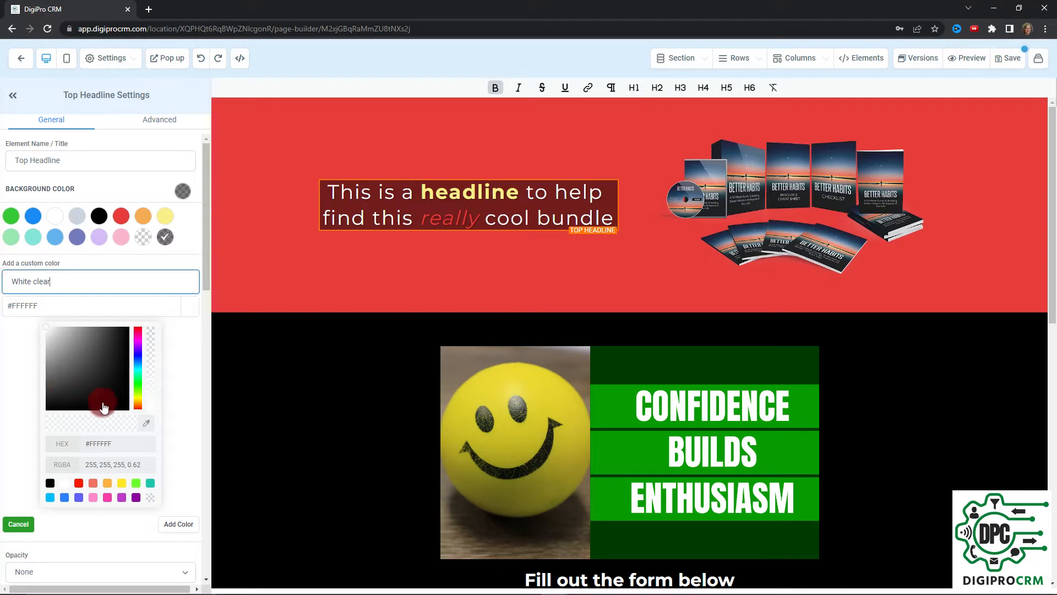
{"action": "left_click", "coordinate": [178, 524]}
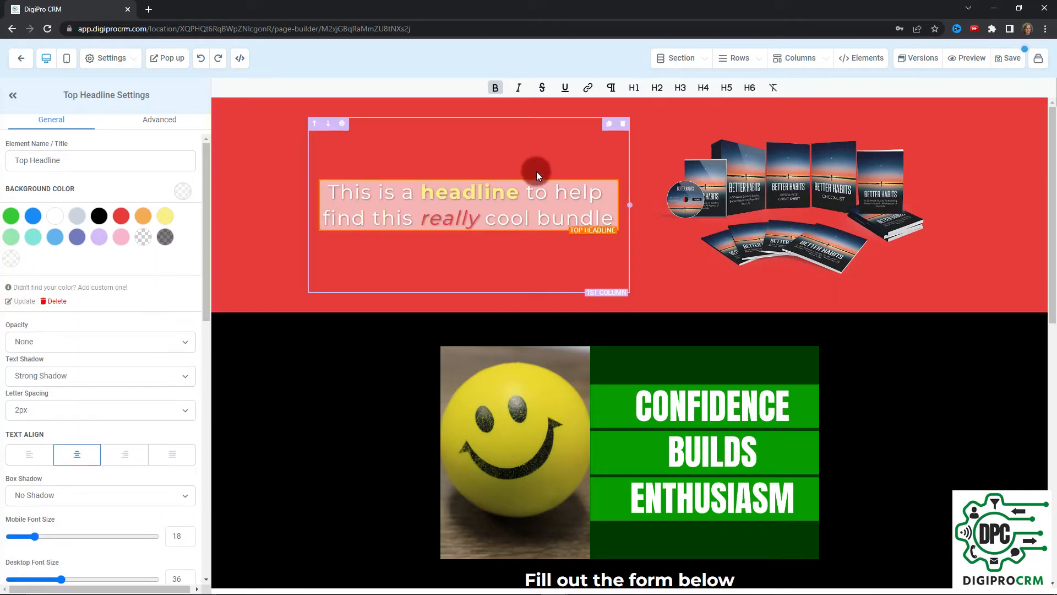
Scroll the headline settings to Spacing Options, where padding and margins are all 0
{"action": "left_click", "coordinate": [490, 208]}
{"action": "scroll", "coordinate": [101, 322], "scroll_direction": "down", "scroll_amount": 7}
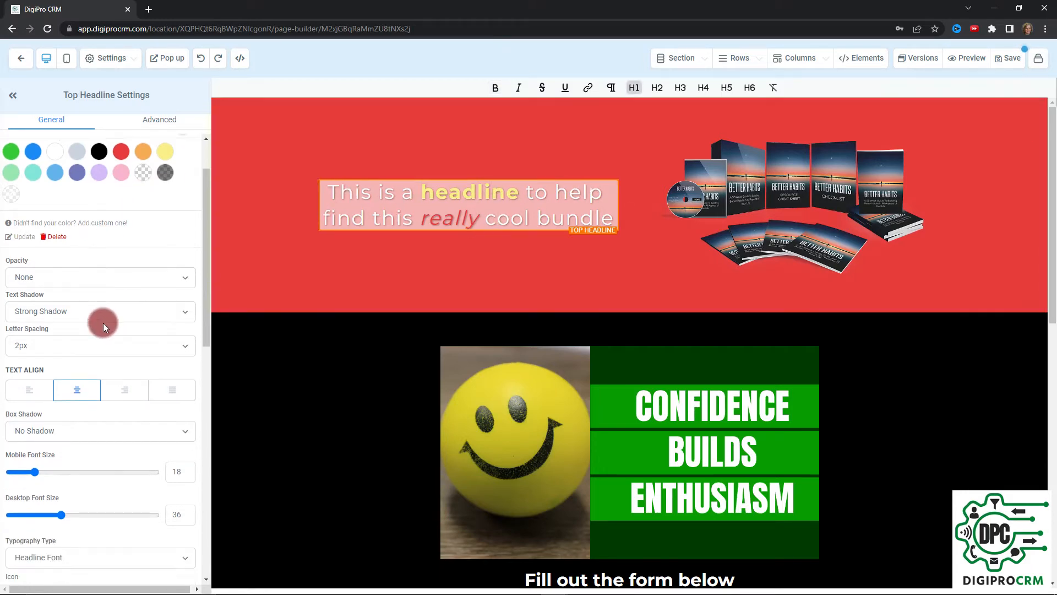
{"action": "scroll", "coordinate": [111, 333], "scroll_direction": "down", "scroll_amount": 5}
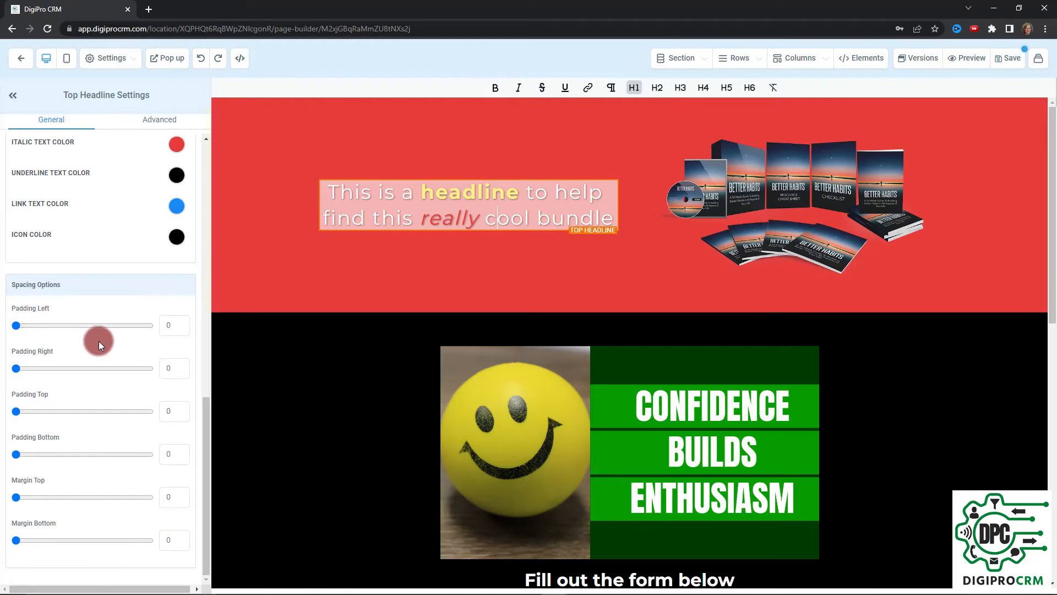
Set headline padding to 11 left, 10 right, 16 top and 11 bottom
{"action": "left_click_drag", "start_coordinate": [18, 325], "coordinate": [31, 331]}
{"action": "left_click_drag", "start_coordinate": [16, 369], "coordinate": [30, 375]}
{"action": "left_click_drag", "start_coordinate": [23, 412], "coordinate": [31, 415]}
{"action": "left_click_drag", "start_coordinate": [16, 452], "coordinate": [31, 454]}
{"action": "left_click", "coordinate": [328, 204]}
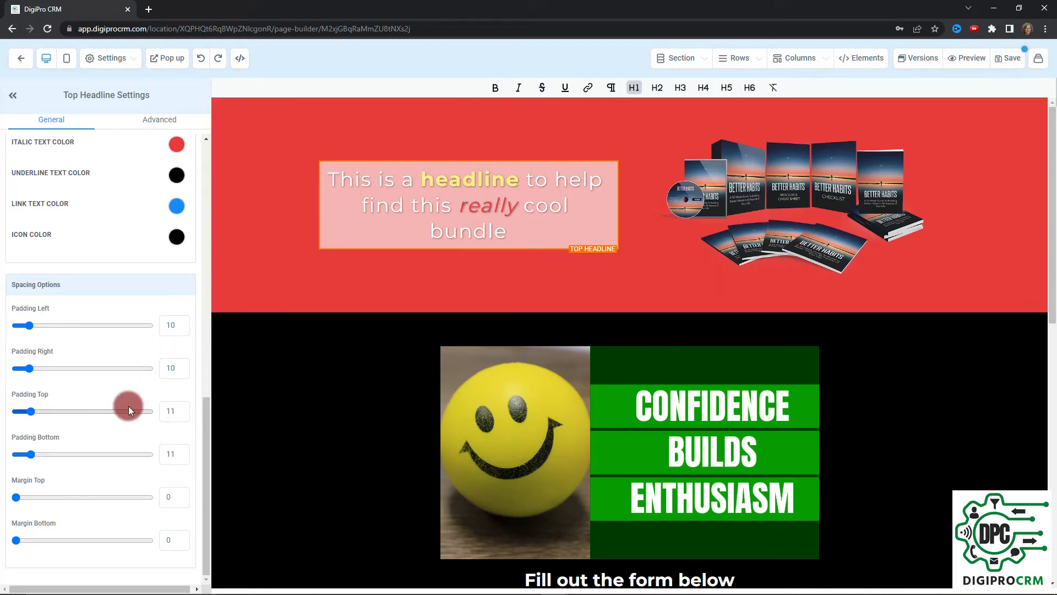
Keep the top margin at 0 and fine-tune left padding to 11 and top to 16
{"action": "scroll", "coordinate": [150, 264], "scroll_direction": "up", "scroll_amount": 3}
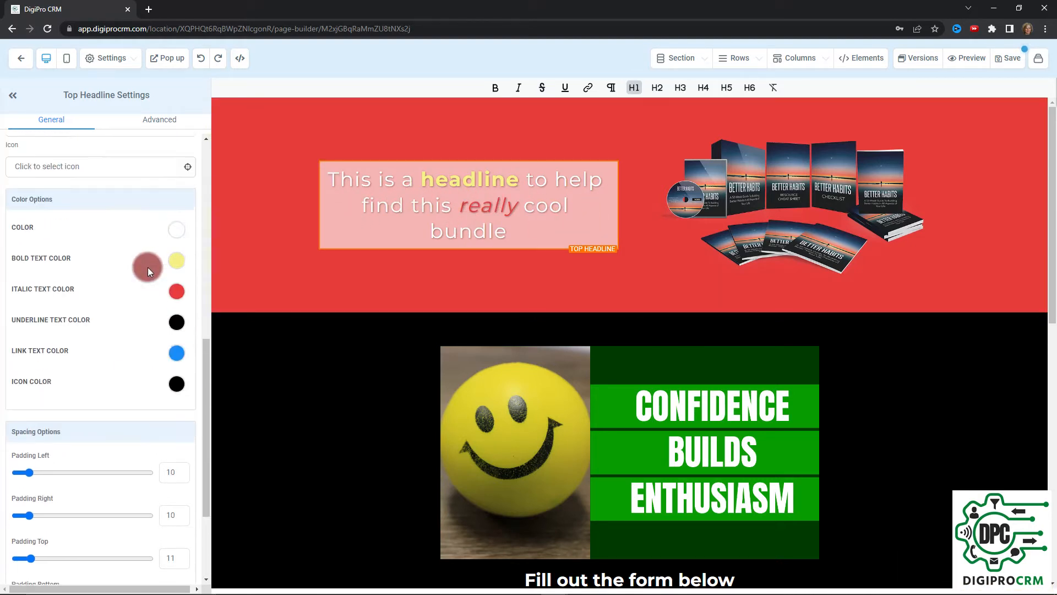
{"action": "scroll", "coordinate": [148, 267], "scroll_direction": "up", "scroll_amount": 6}
{"action": "scroll", "coordinate": [148, 266], "scroll_direction": "down", "scroll_amount": 3}
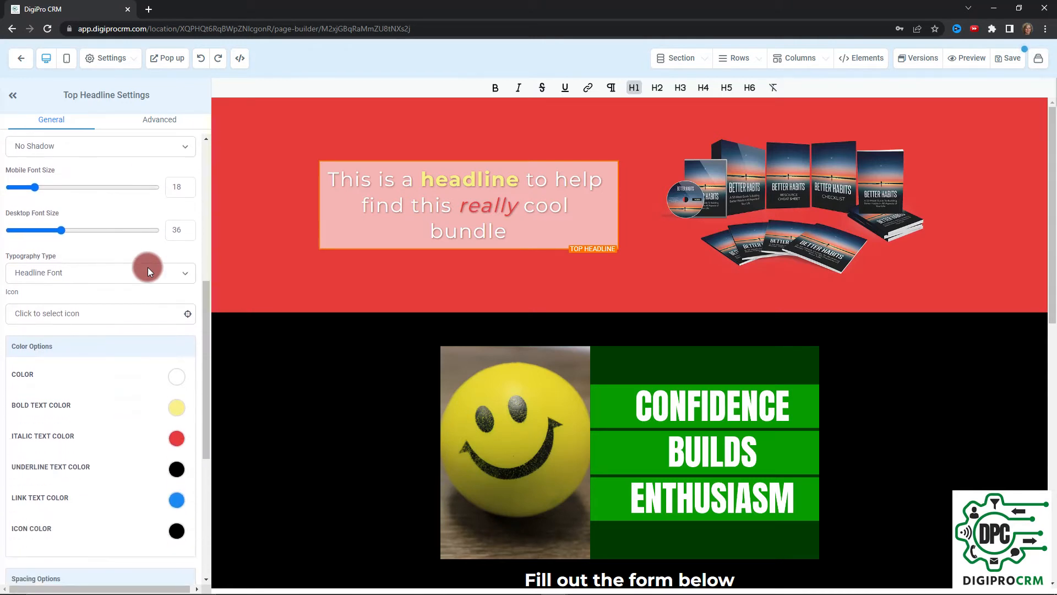
{"action": "scroll", "coordinate": [148, 267], "scroll_direction": "down", "scroll_amount": 3}
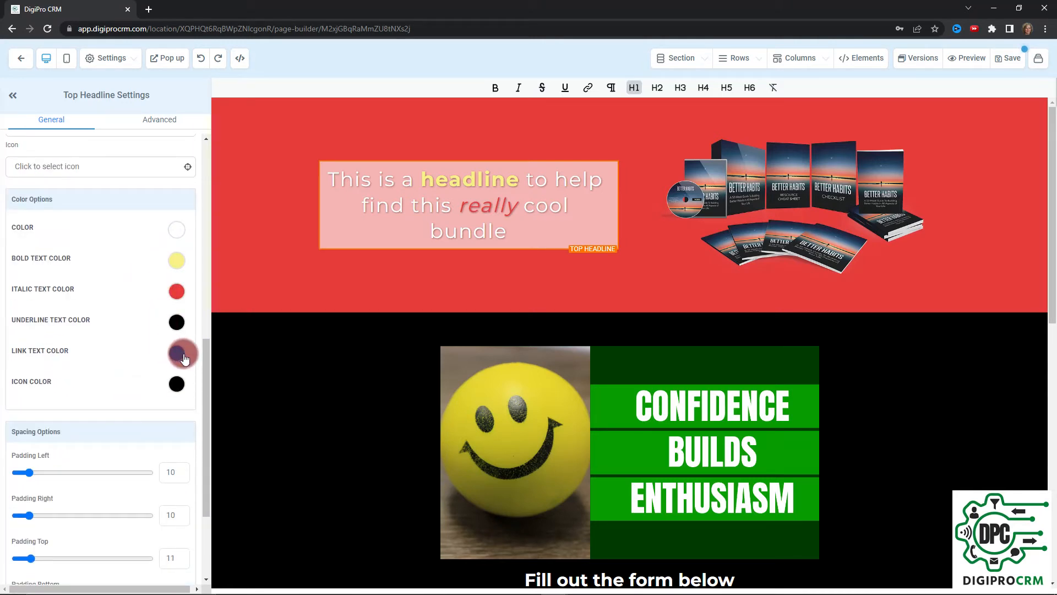
{"action": "scroll", "coordinate": [176, 361], "scroll_direction": "down", "scroll_amount": 3}
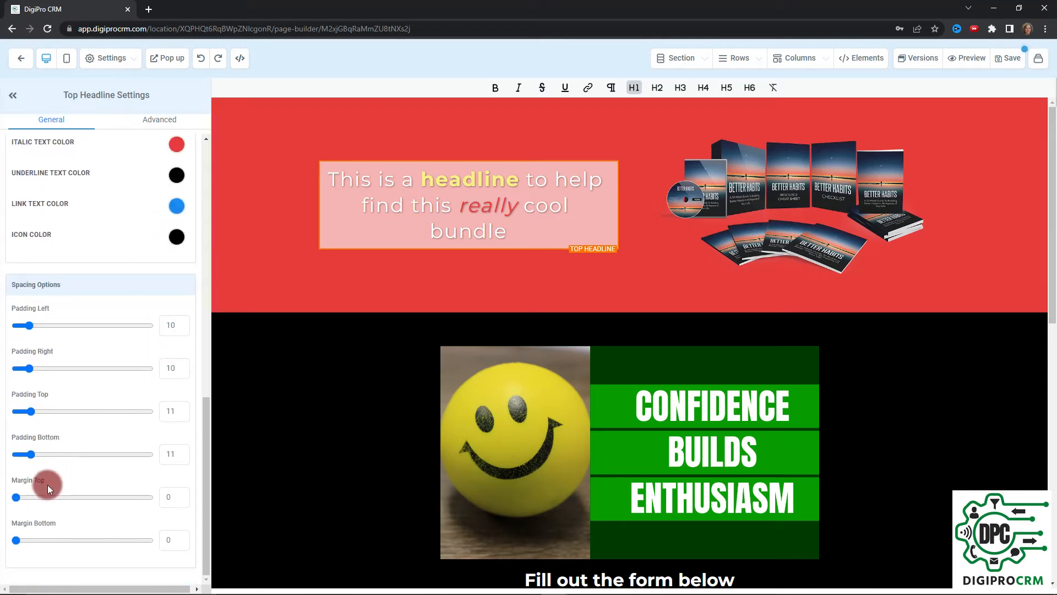
{"action": "left_click_drag", "start_coordinate": [23, 500], "coordinate": [2, 491]}
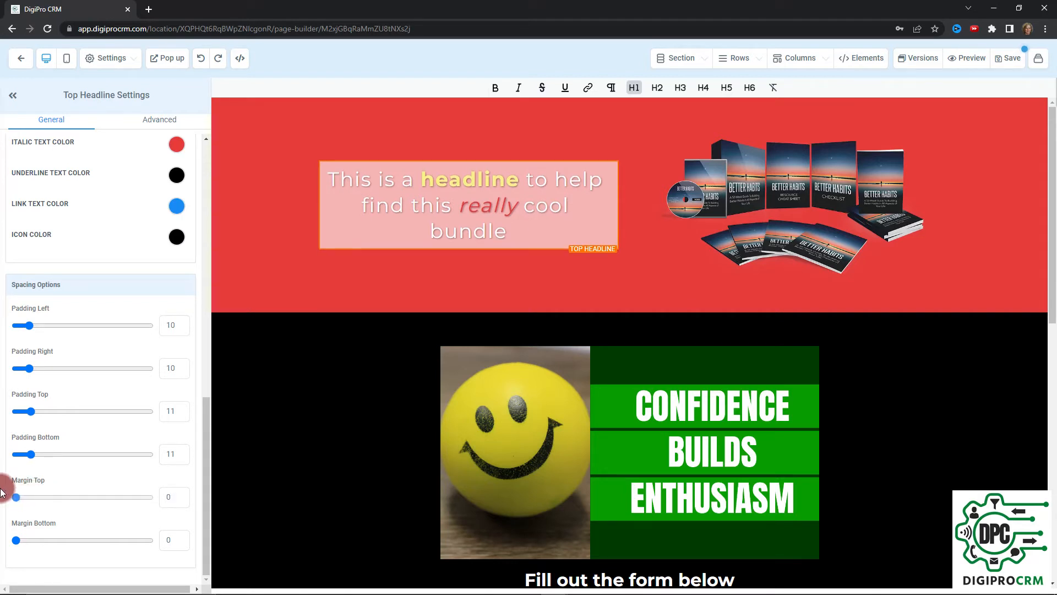
{"action": "mouse_move", "coordinate": [29, 326]}
{"action": "left_mouse_down"}
{"action": "mouse_move", "coordinate": [78, 337]}
{"action": "mouse_move", "coordinate": [30, 326]}
{"action": "left_mouse_up"}
{"action": "left_click", "coordinate": [28, 371]}
{"action": "mouse_move", "coordinate": [30, 411]}
{"action": "left_mouse_down"}
{"action": "mouse_move", "coordinate": [134, 421]}
{"action": "mouse_move", "coordinate": [29, 403]}
{"action": "mouse_move", "coordinate": [48, 411]}
{"action": "mouse_move", "coordinate": [37, 411]}
{"action": "left_mouse_up"}
{"action": "left_click", "coordinate": [121, 232]}
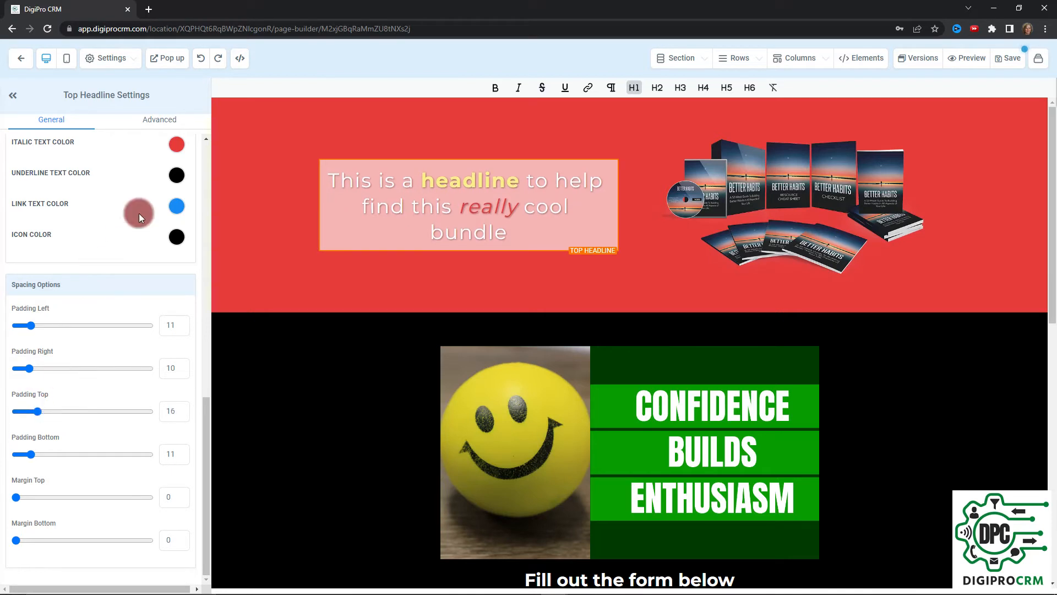
{"action": "left_click", "coordinate": [165, 127]}
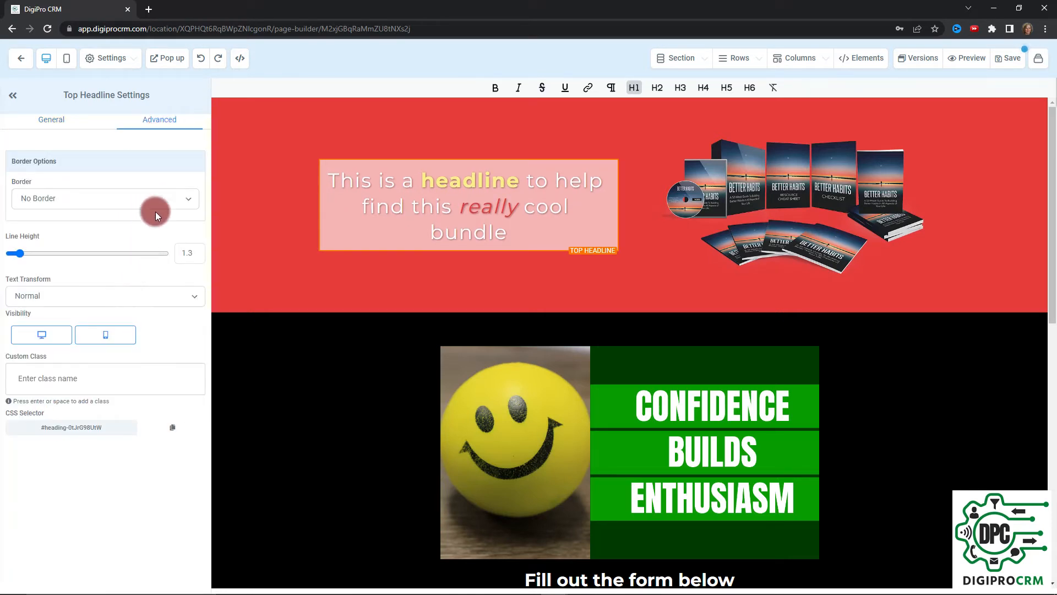
Give the headline a solid 2px full border in black
{"action": "left_click", "coordinate": [162, 198]}
{"action": "left_click", "coordinate": [161, 167]}
{"action": "left_click", "coordinate": [153, 197]}
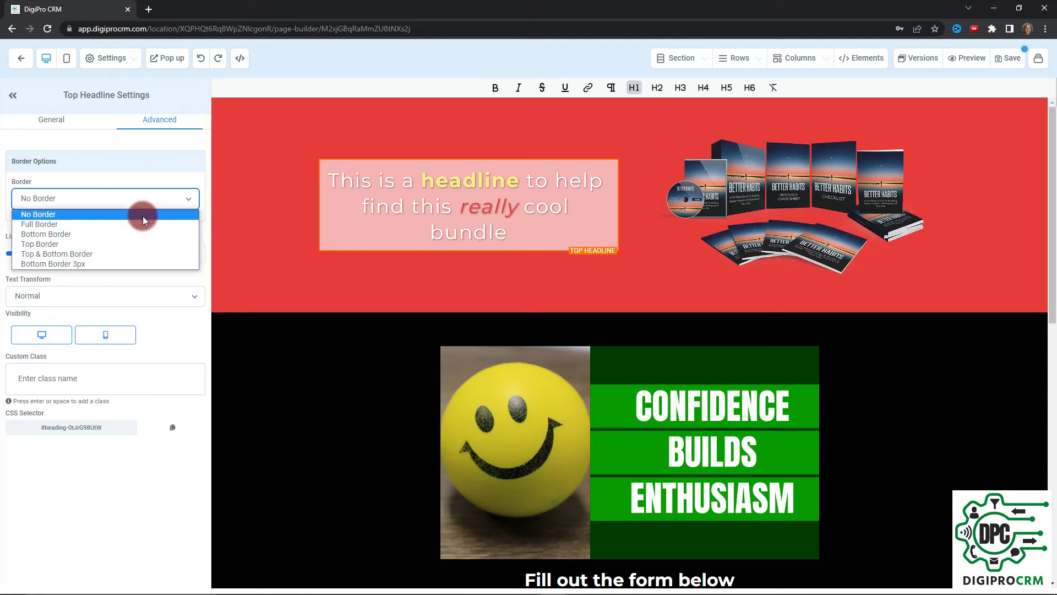
{"action": "left_click", "coordinate": [142, 225]}
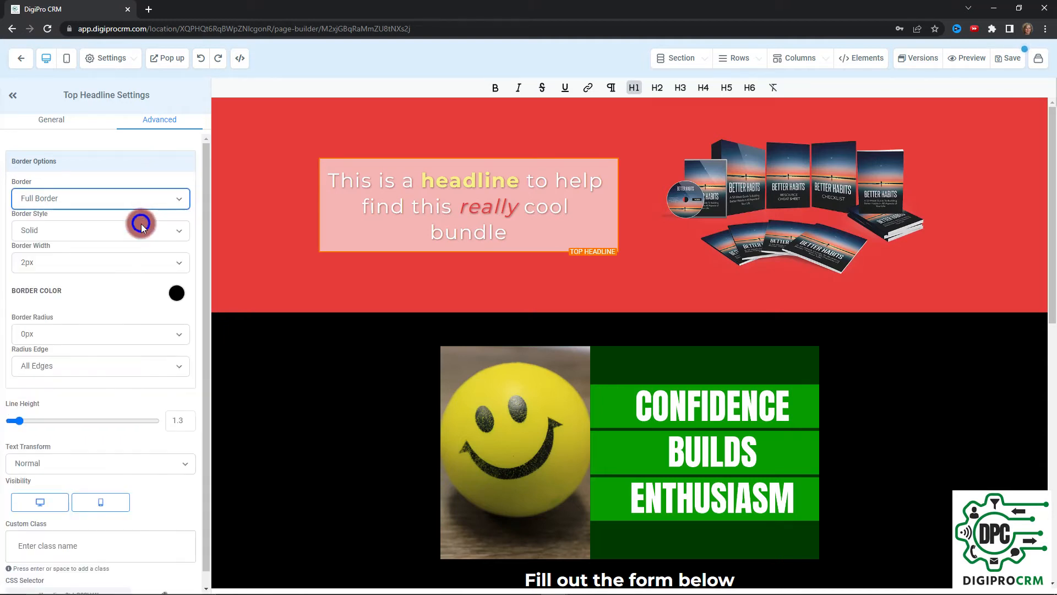
{"action": "left_click", "coordinate": [176, 296]}
{"action": "left_click", "coordinate": [149, 318]}
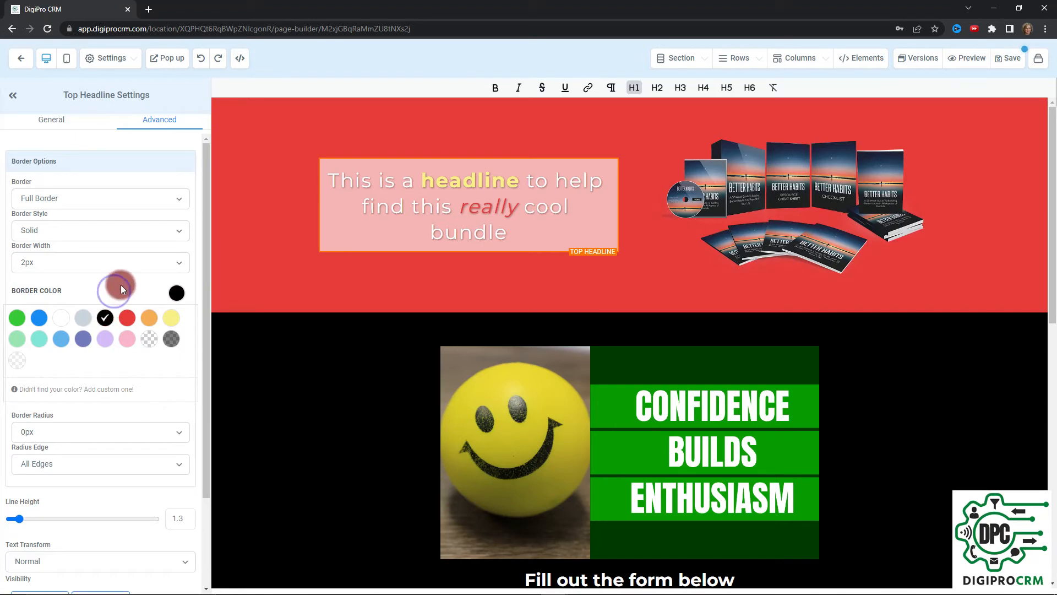
Round the headline box corners by 20px and reselect it to check the result
{"action": "scroll", "coordinate": [126, 279], "scroll_direction": "down", "scroll_amount": 1}
{"action": "left_click", "coordinate": [129, 356]}
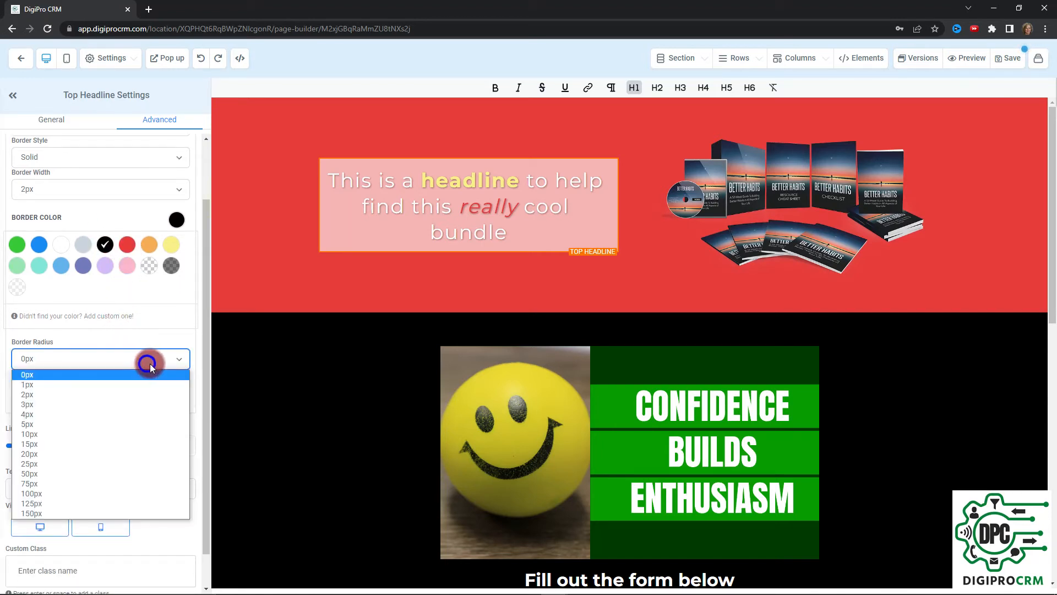
{"action": "left_click", "coordinate": [101, 454]}
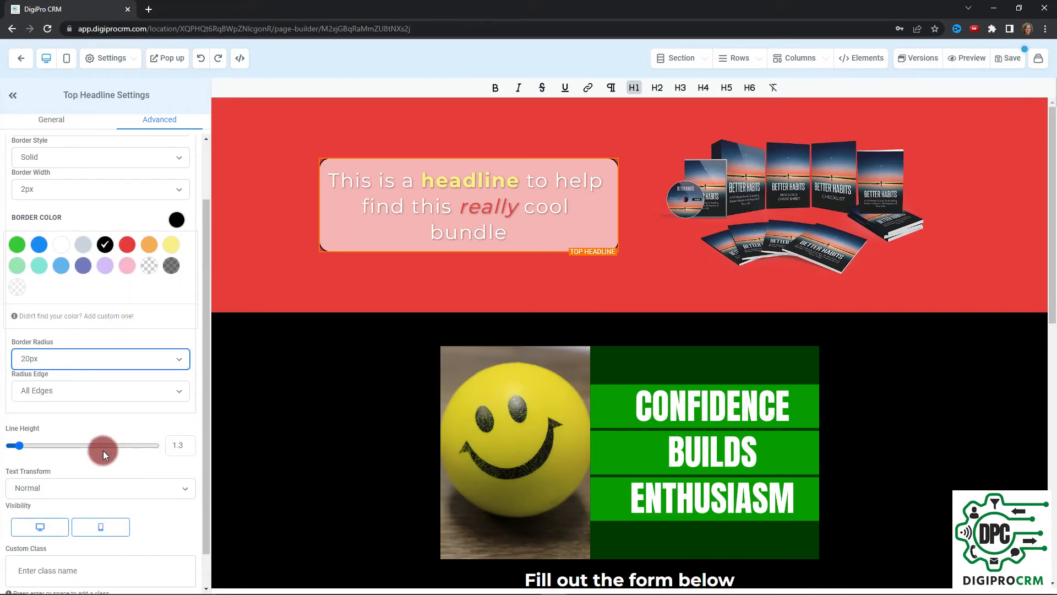
{"action": "left_click", "coordinate": [284, 163]}
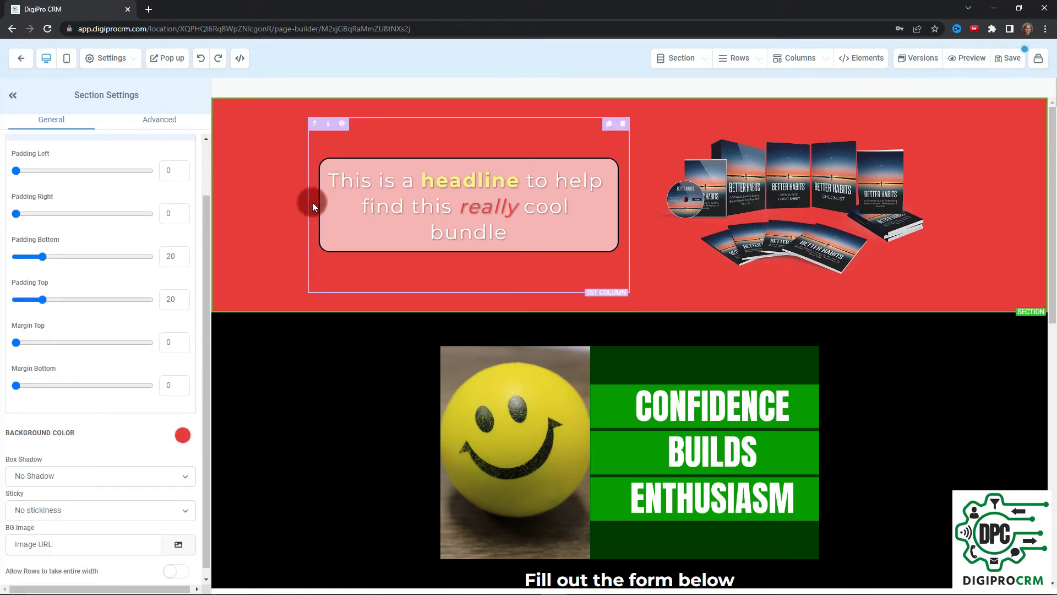
{"action": "left_click", "coordinate": [416, 207]}
{"action": "left_click", "coordinate": [416, 208]}
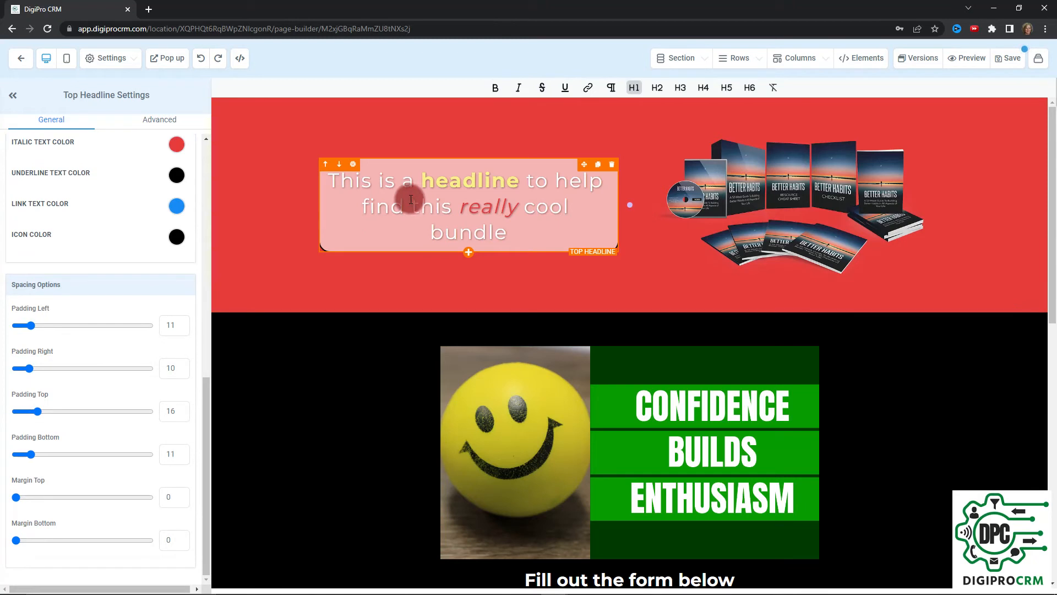
{"action": "scroll", "coordinate": [78, 206], "scroll_direction": "up", "scroll_amount": 5}
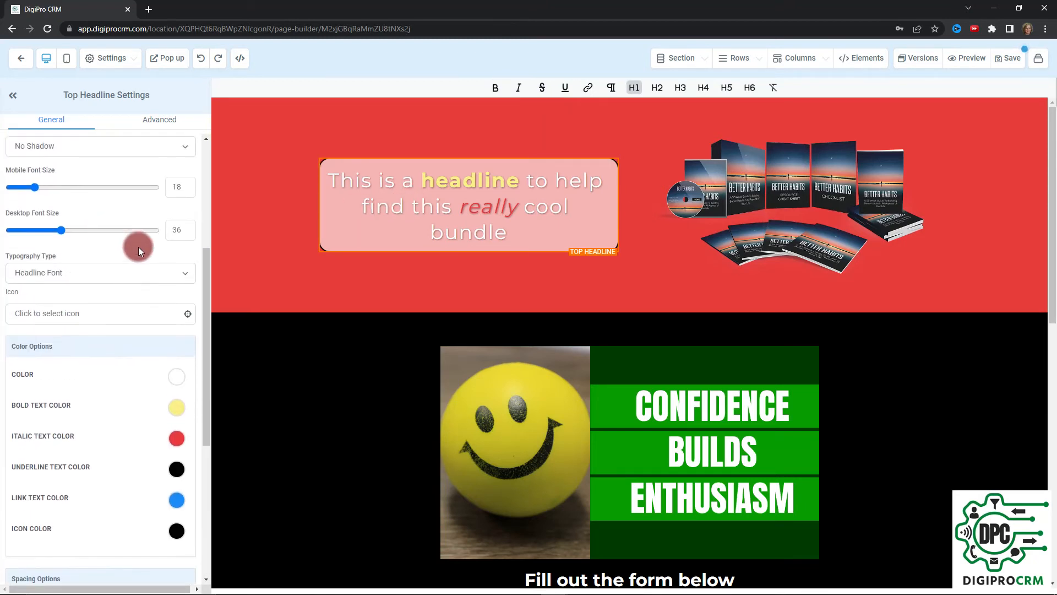